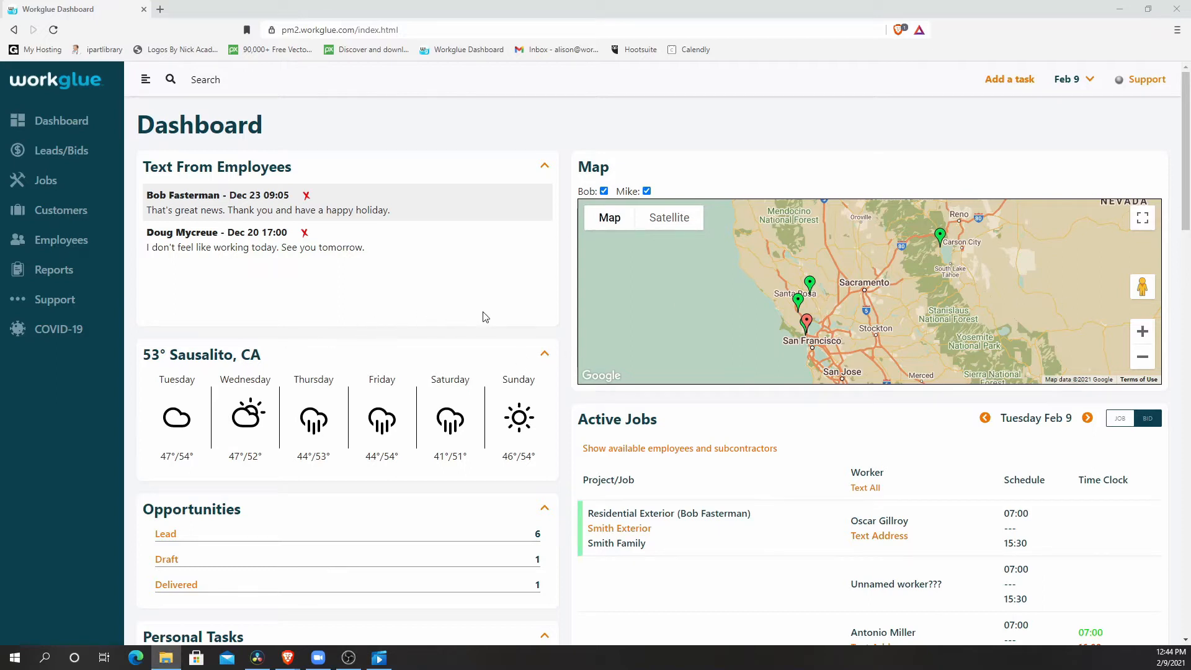
Expand the Leads/Bids section and review the dashboard cards from employee texts down to the sales funnel
{"action": "left_click", "coordinate": [75, 152]}
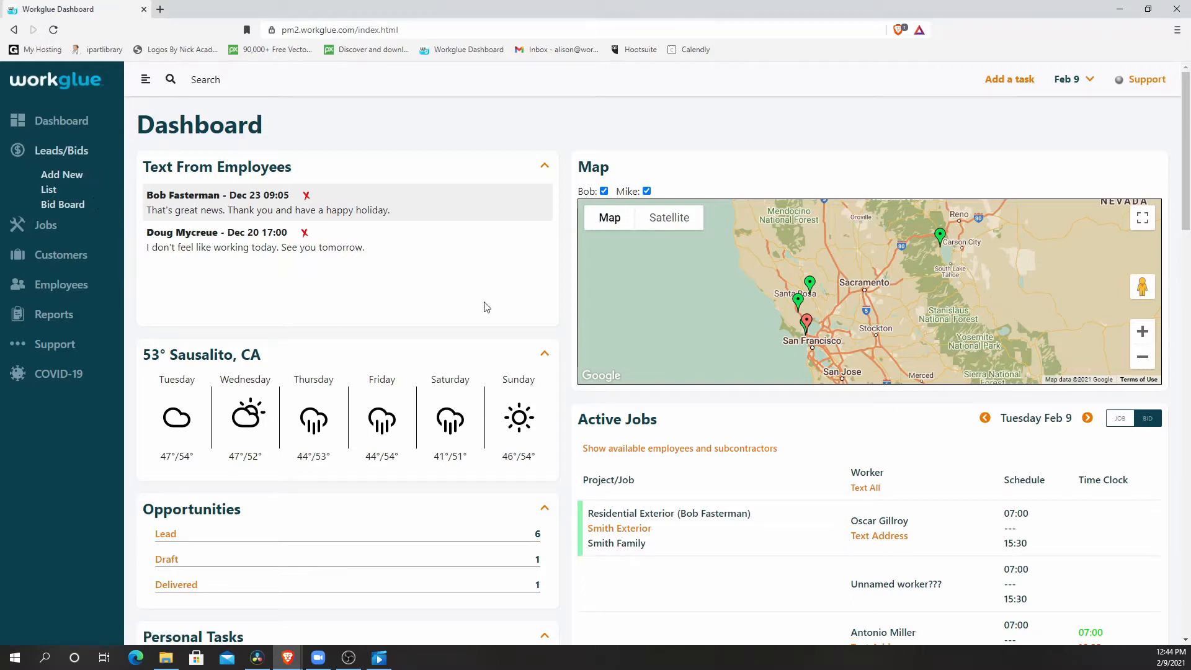
{"action": "scroll", "coordinate": [569, 383], "scroll_direction": "down", "scroll_amount": 4}
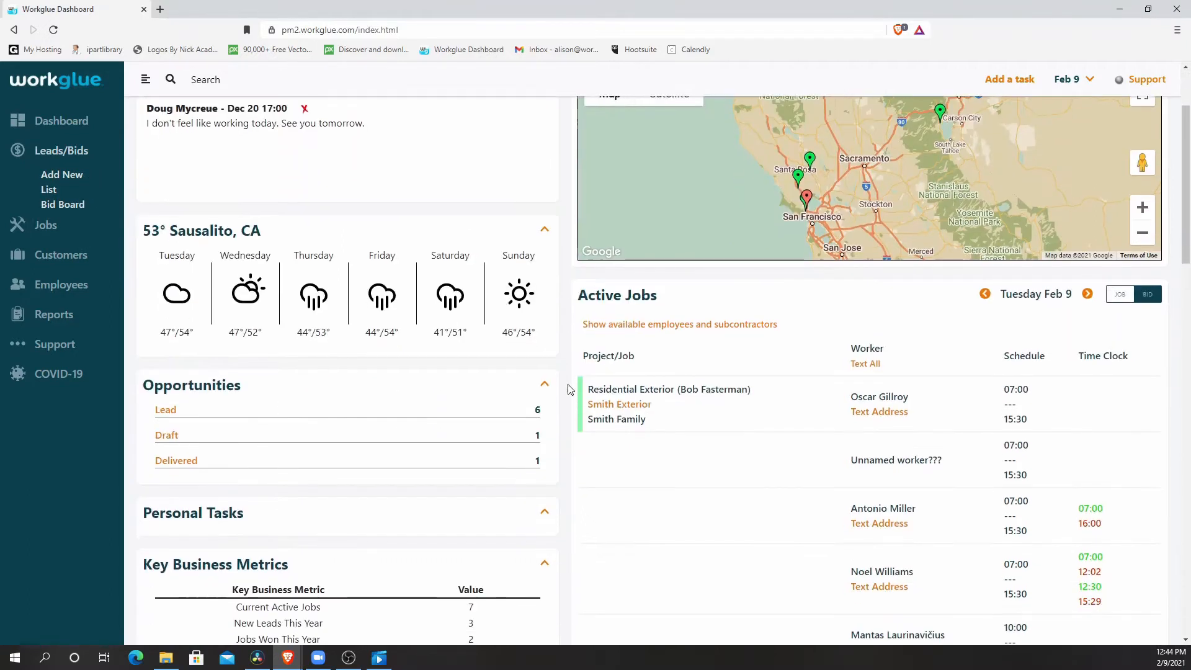
{"action": "scroll", "coordinate": [569, 389], "scroll_direction": "down", "scroll_amount": 2}
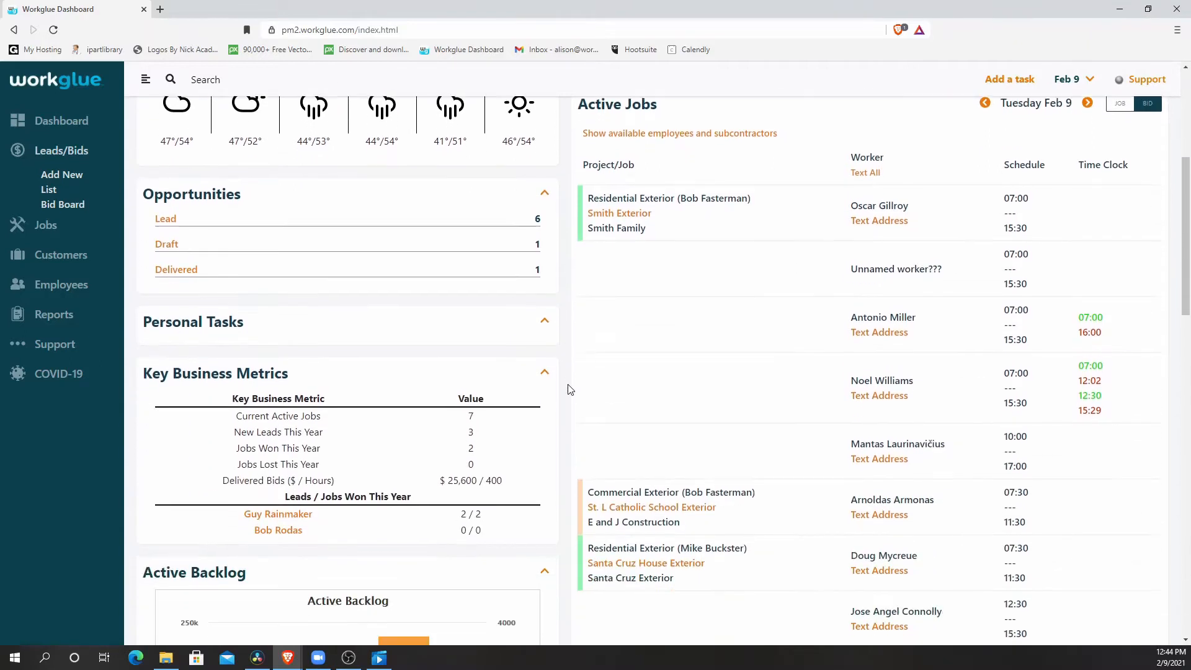
{"action": "scroll", "coordinate": [569, 389], "scroll_direction": "down", "scroll_amount": 2}
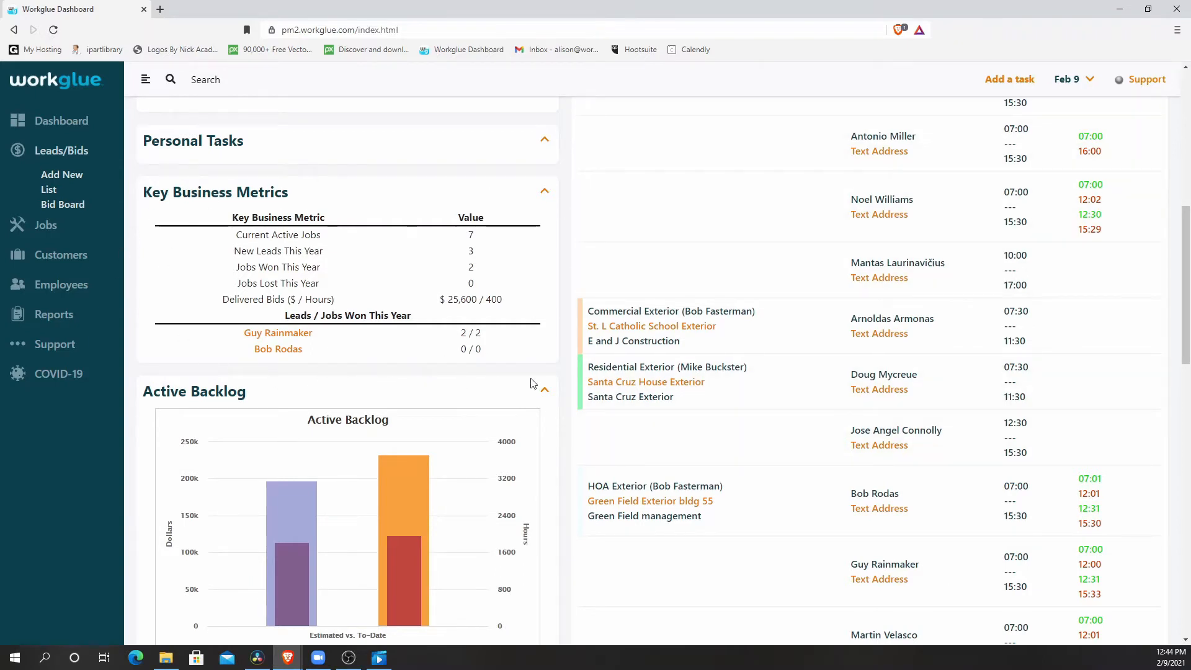
{"action": "scroll", "coordinate": [533, 382], "scroll_direction": "down", "scroll_amount": 2}
{"action": "scroll", "coordinate": [538, 386], "scroll_direction": "down", "scroll_amount": 3}
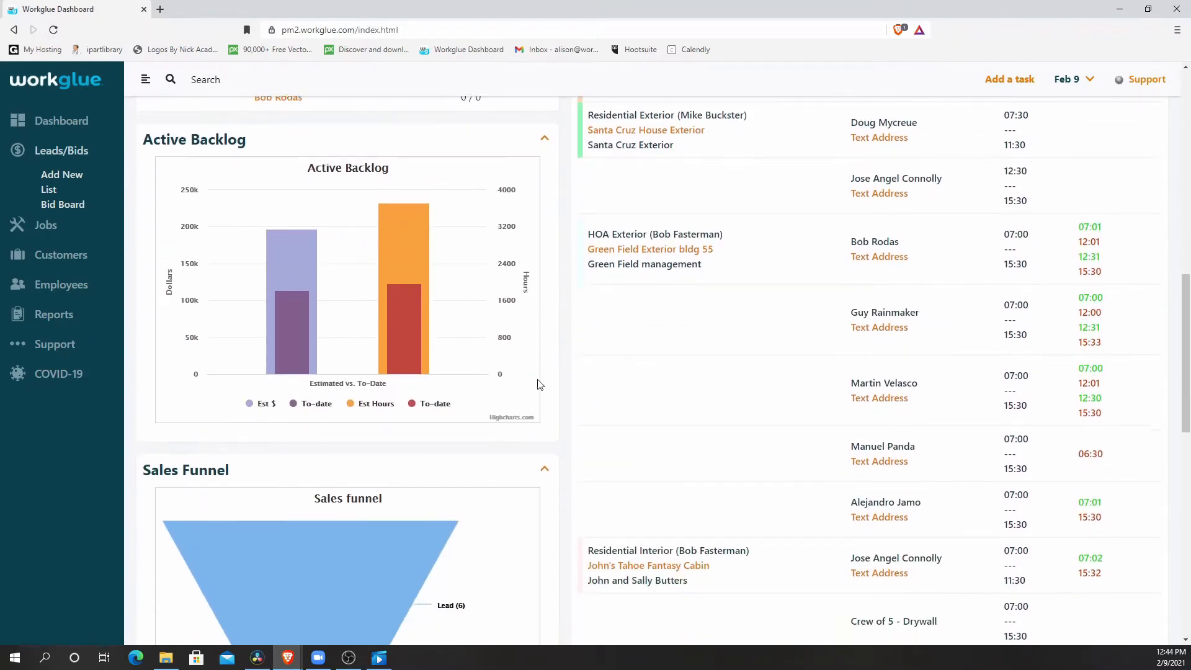
{"action": "scroll", "coordinate": [538, 387], "scroll_direction": "down", "scroll_amount": 4}
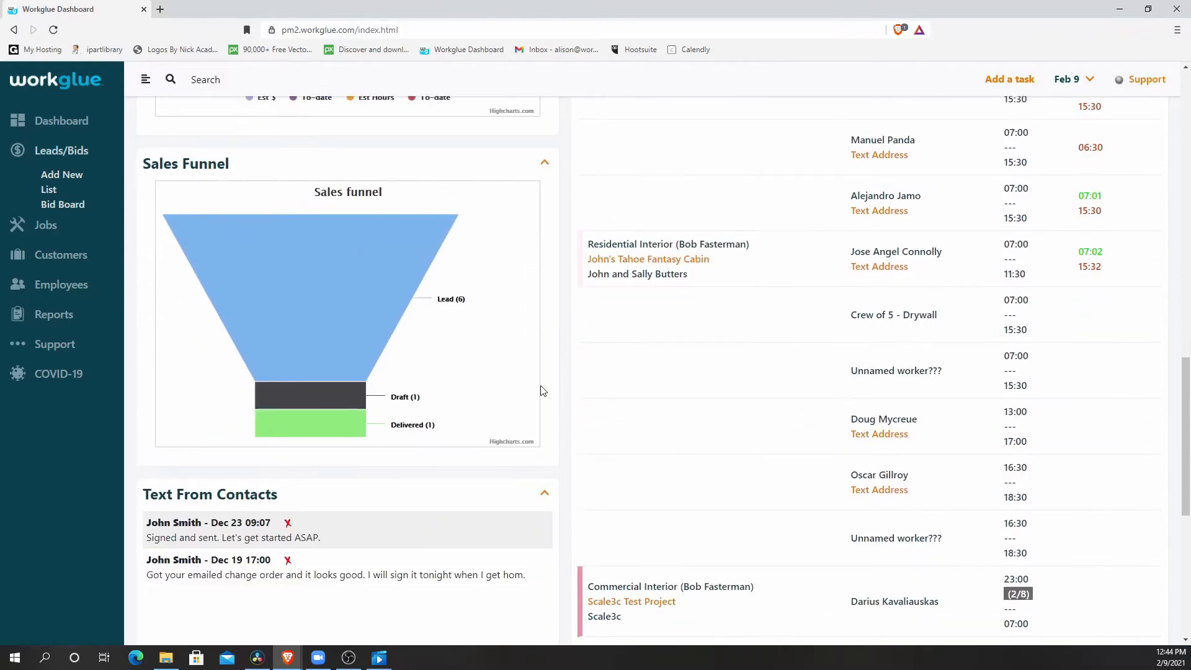
{"action": "scroll", "coordinate": [540, 387], "scroll_direction": "up", "scroll_amount": 4}
{"action": "scroll", "coordinate": [543, 390], "scroll_direction": "up", "scroll_amount": 4}
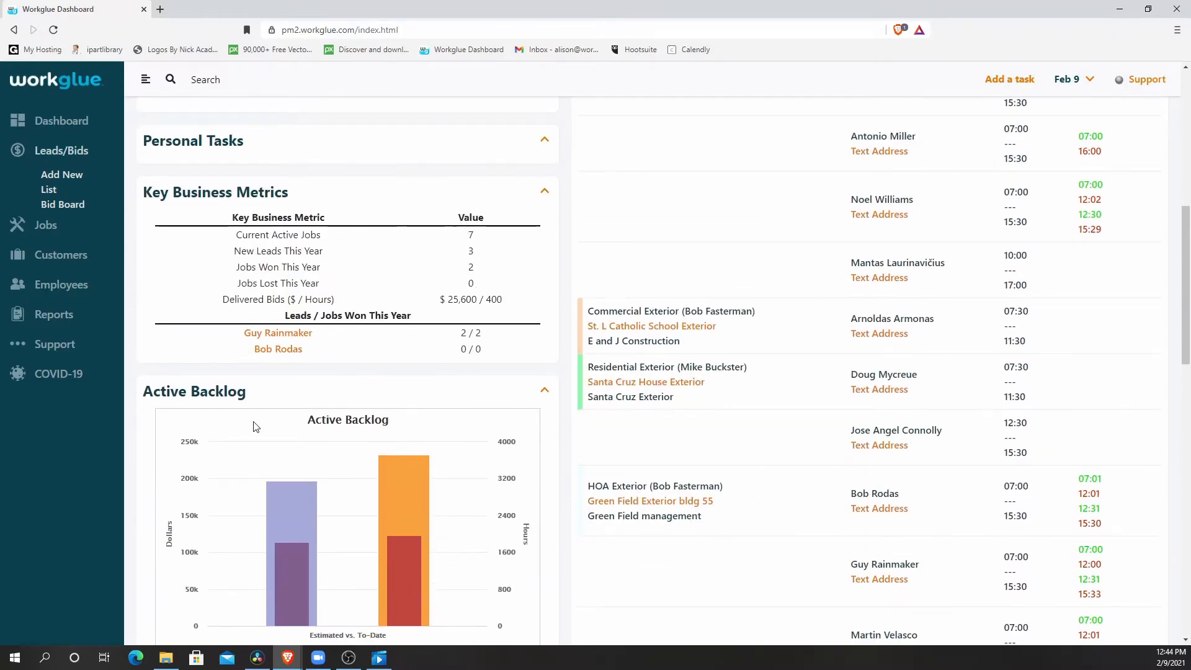
Move the Active Backlog card on the dashboard above Key Business Metrics, directly below Personal Tasks
{"action": "left_click_drag", "start_coordinate": [230, 390], "coordinate": [258, 167]}
{"action": "scroll", "coordinate": [452, 258], "scroll_direction": "up", "scroll_amount": 4}
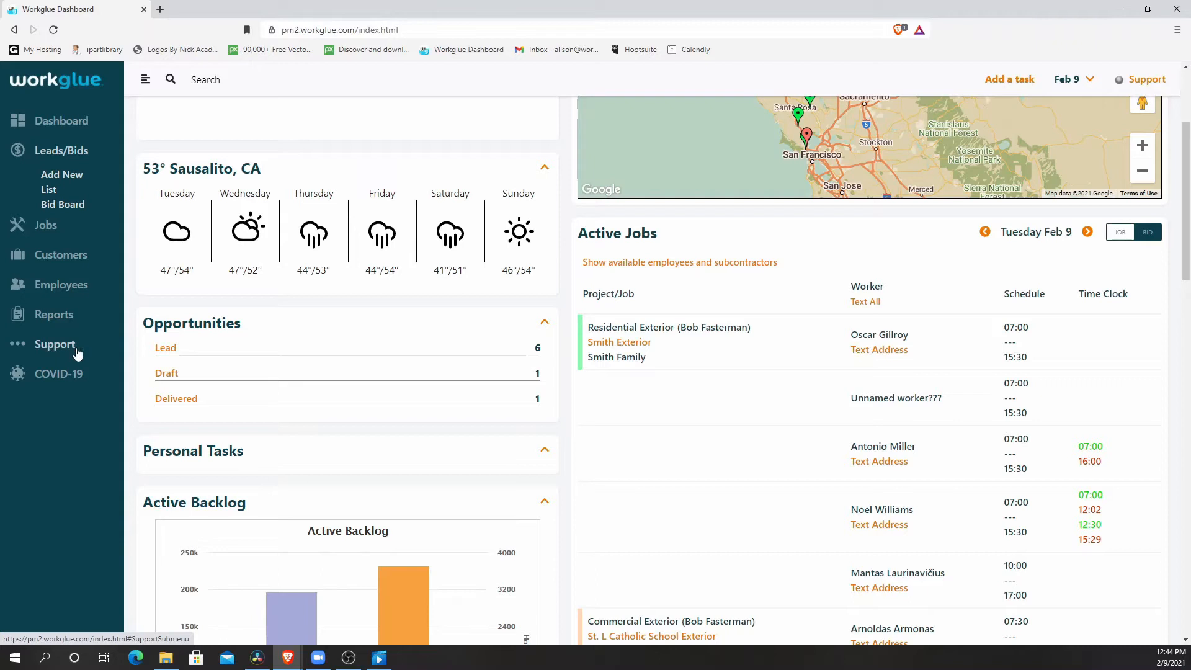
Start a new lead/job under the existing account University of Awesome and mark it as a new subsidiary
{"action": "left_click", "coordinate": [68, 180]}
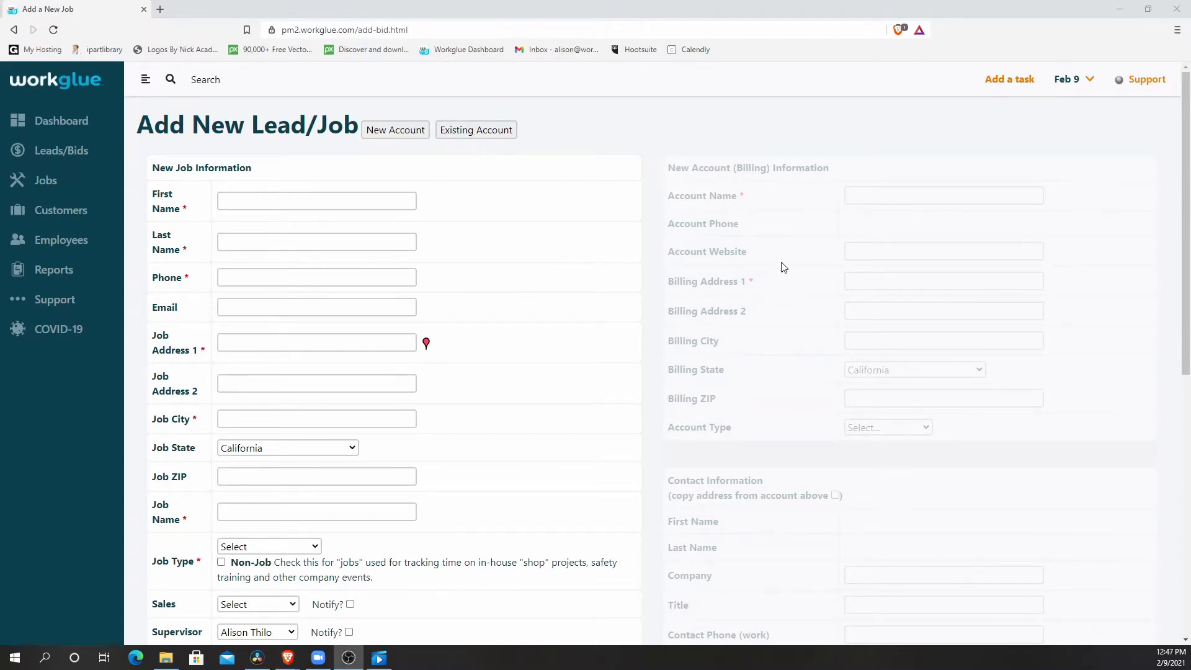
{"action": "left_click", "coordinate": [786, 256]}
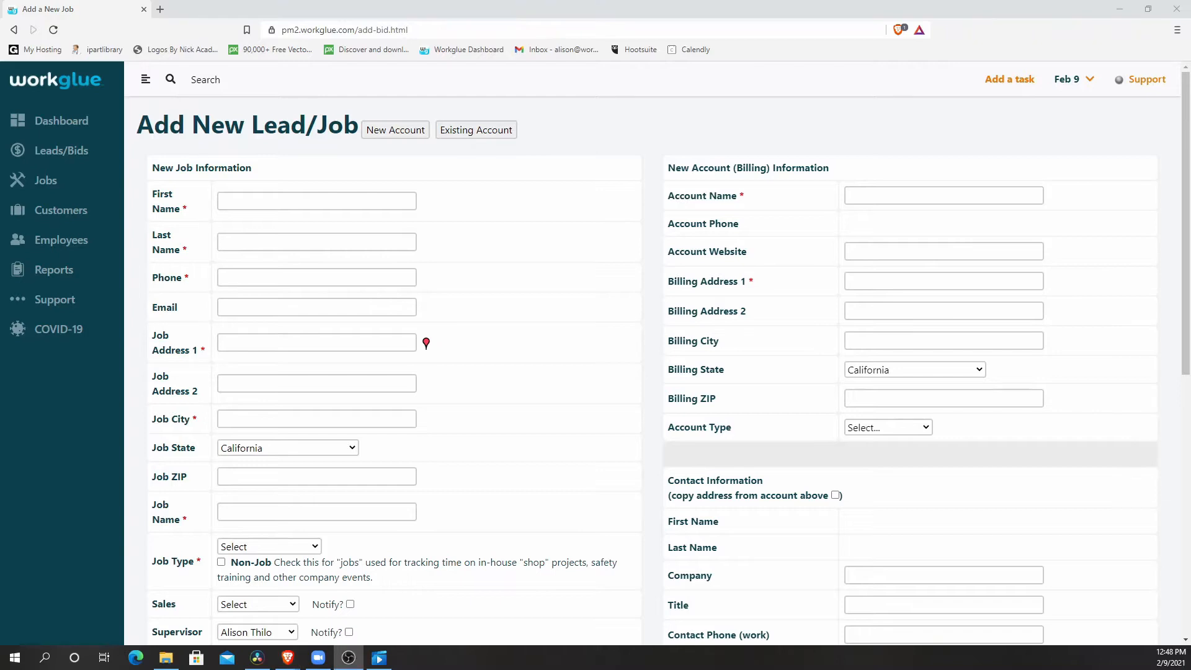
{"action": "left_click", "coordinate": [472, 133]}
{"action": "left_click", "coordinate": [382, 163]}
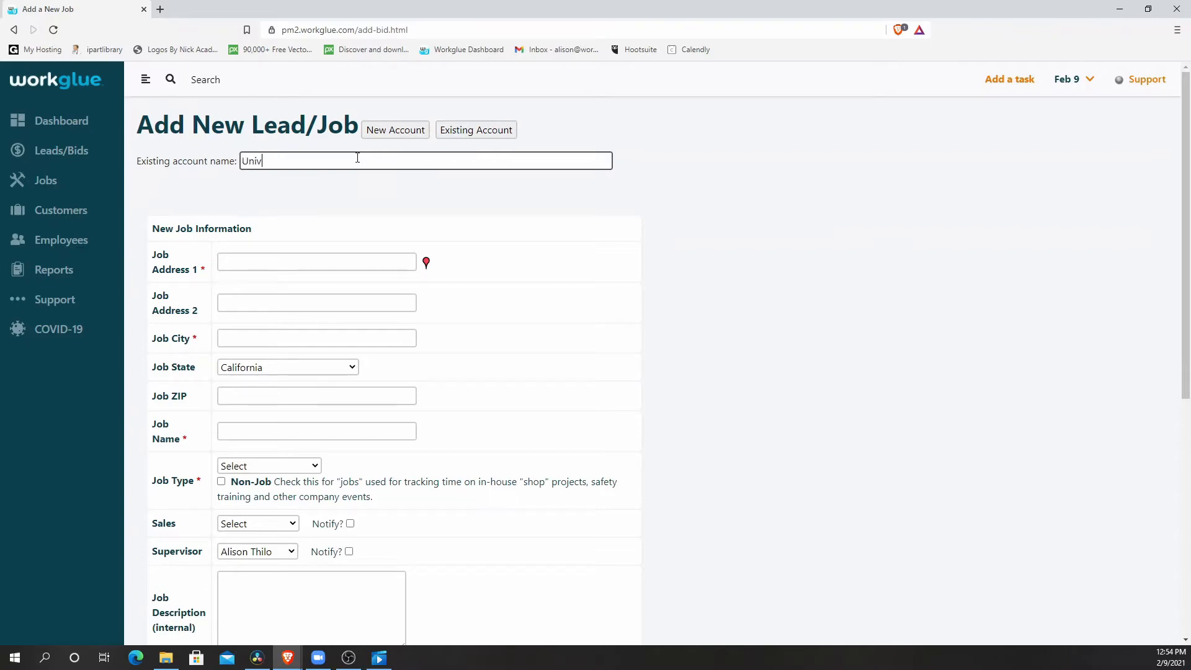
{"action": "type", "text": "University of Awesome -  Addr: 123 Lefthand Road, Seattle"}
{"action": "left_click", "coordinate": [359, 178]}
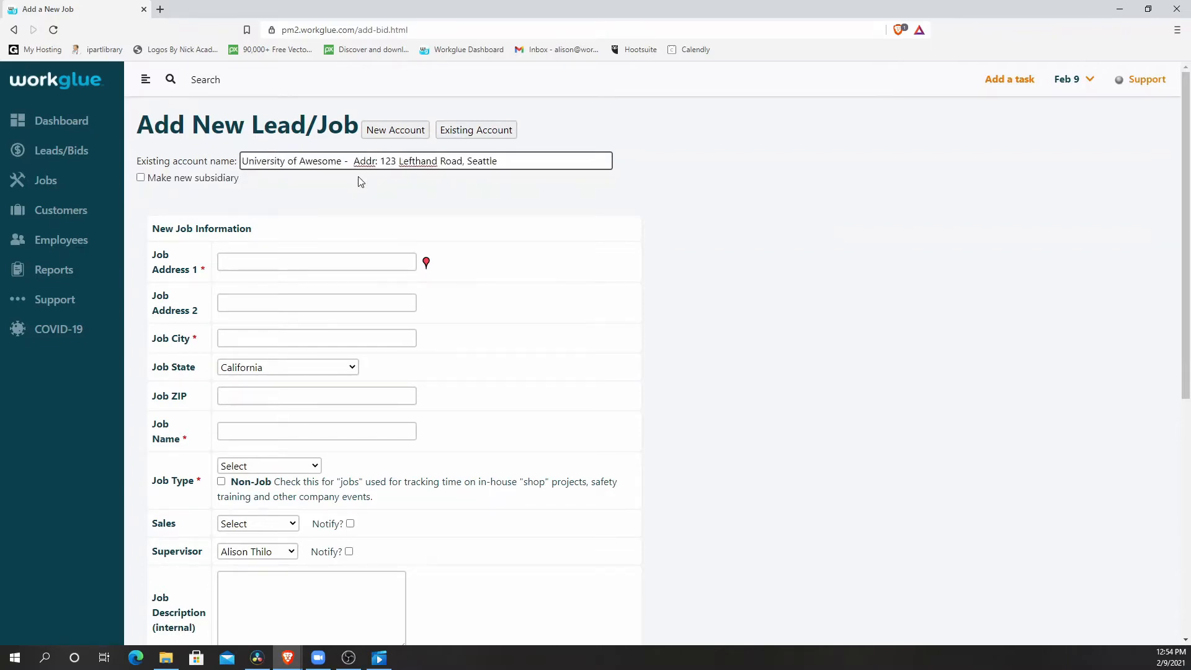
{"action": "left_click", "coordinate": [141, 178]}
Fill in the contact's first name, last name and phone number in the new job information
{"action": "left_click", "coordinate": [243, 325]}
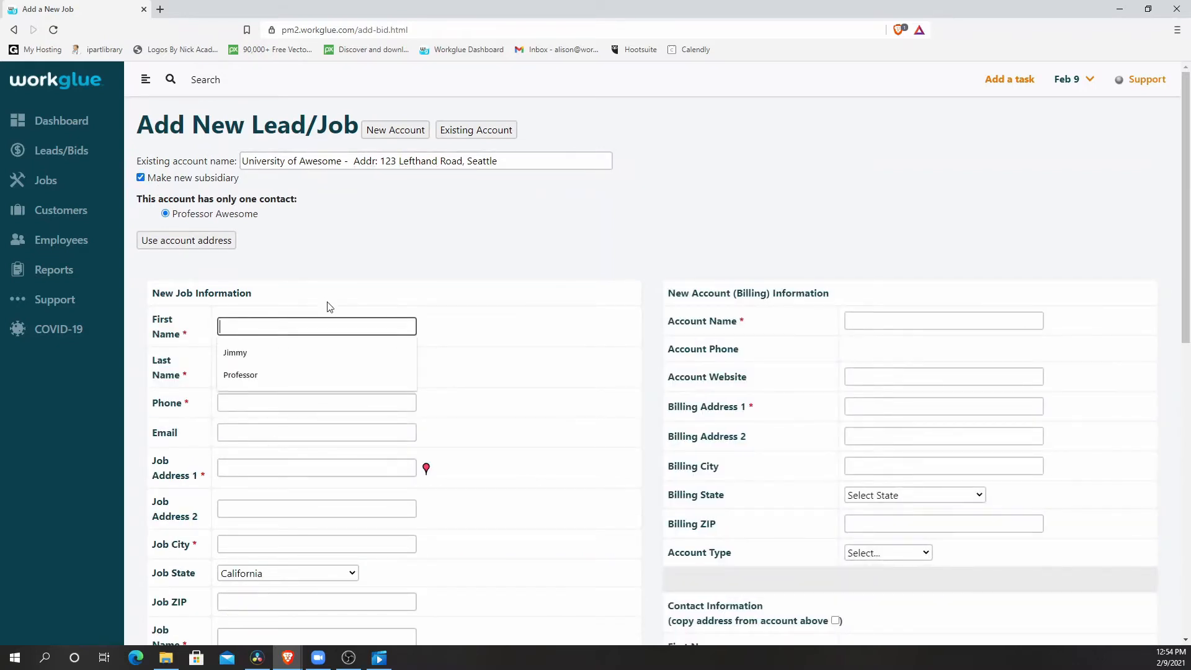
{"action": "left_click", "coordinate": [289, 375]}
{"action": "left_click", "coordinate": [286, 371]}
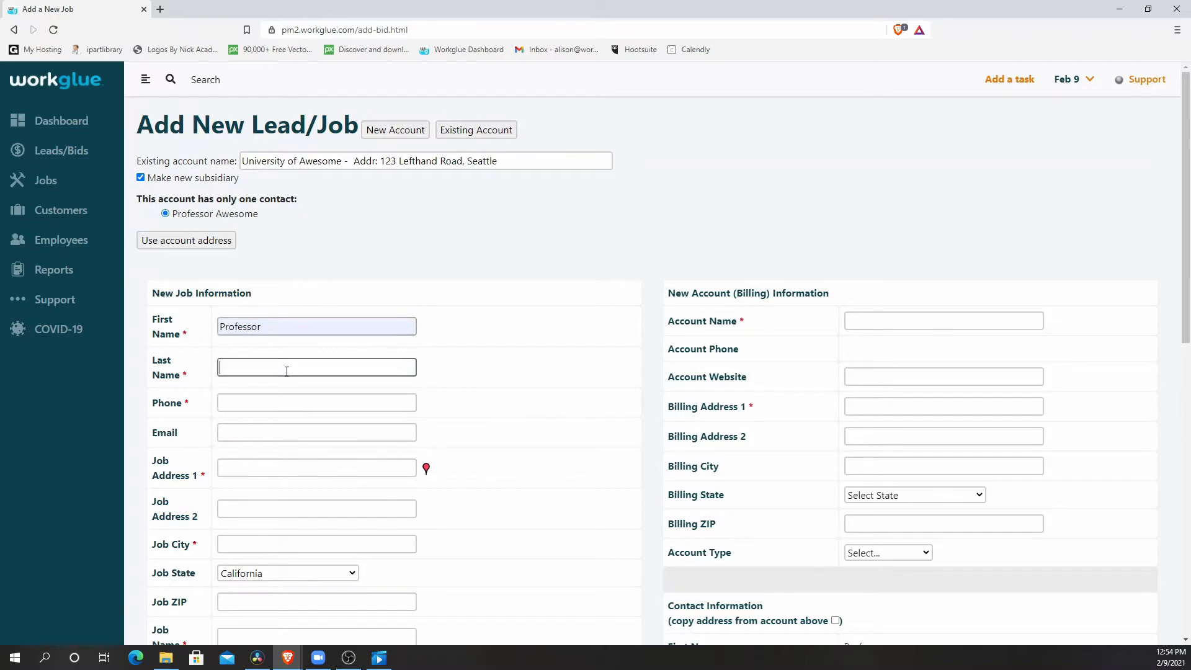
{"action": "left_click", "coordinate": [270, 412]}
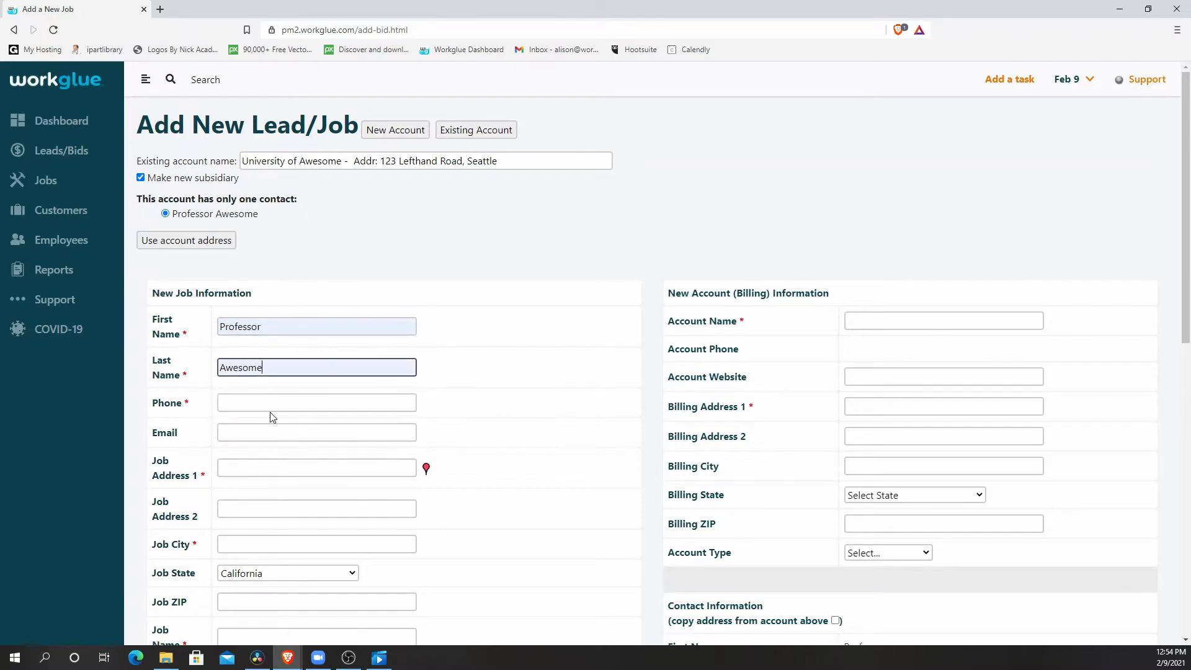
{"action": "left_click", "coordinate": [277, 400]}
{"action": "type", "text": "206) 123-"}
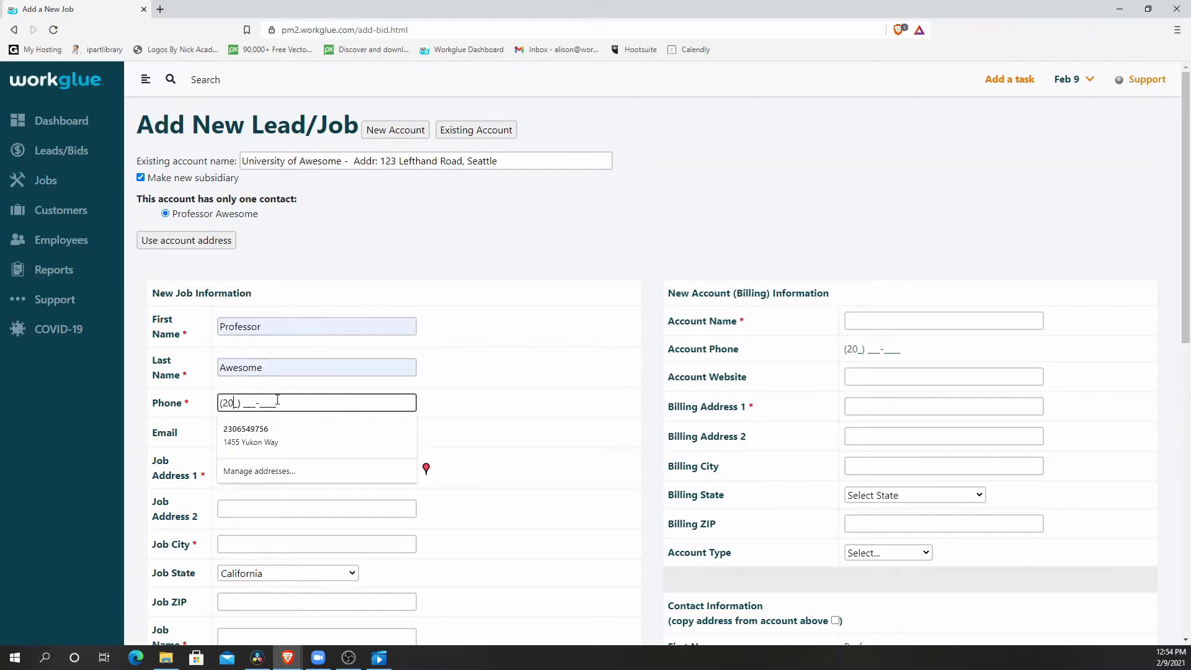
{"action": "type", "text": "4567"}
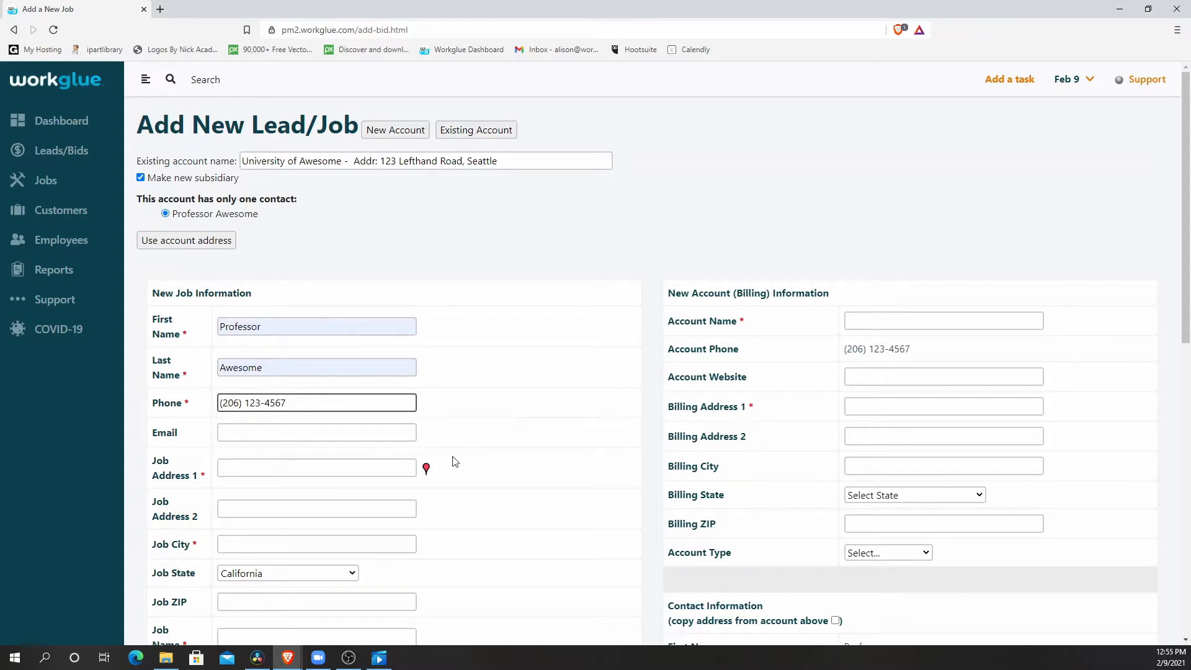
Enter the building name as the first job address line, with Seattle as the city and Washington as the state
{"action": "left_click", "coordinate": [278, 474]}
{"action": "type", "text": "Awe"}
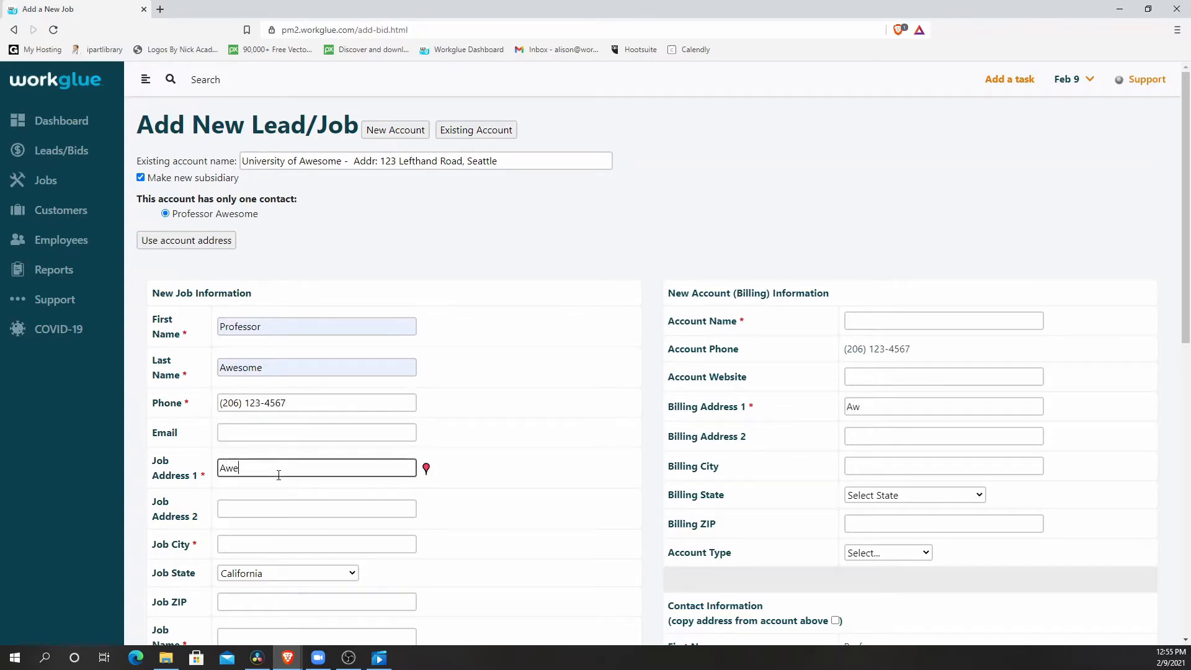
{"action": "type", "text": "some Building 2"}
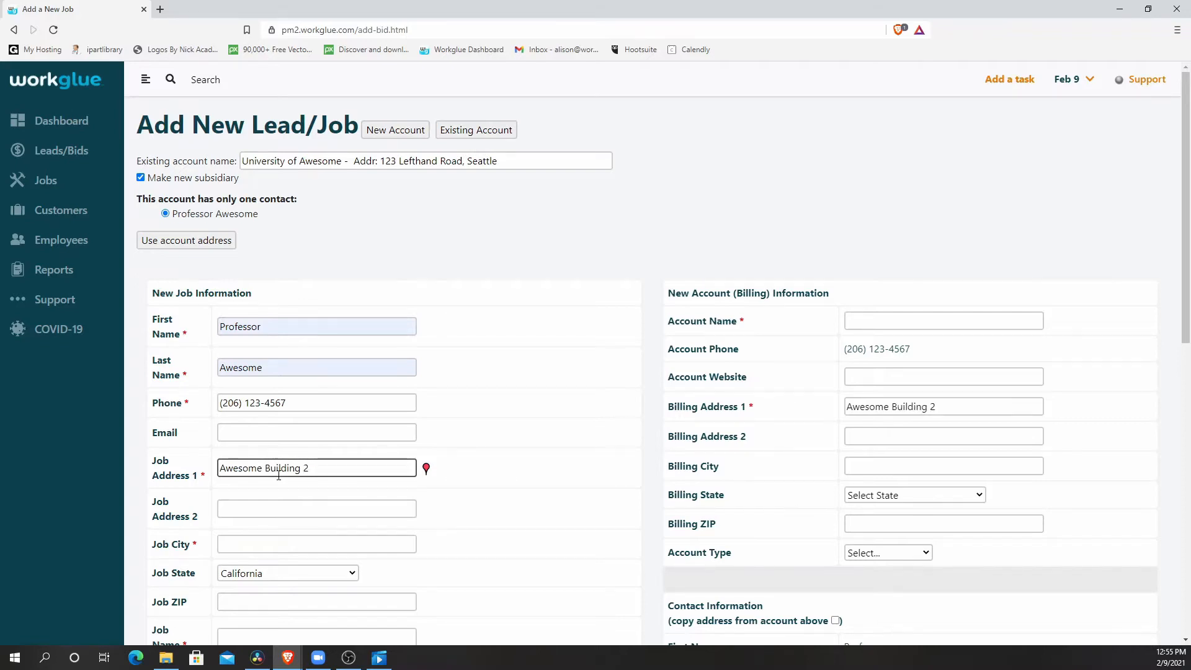
{"action": "scroll", "coordinate": [252, 453], "scroll_direction": "down", "scroll_amount": 2}
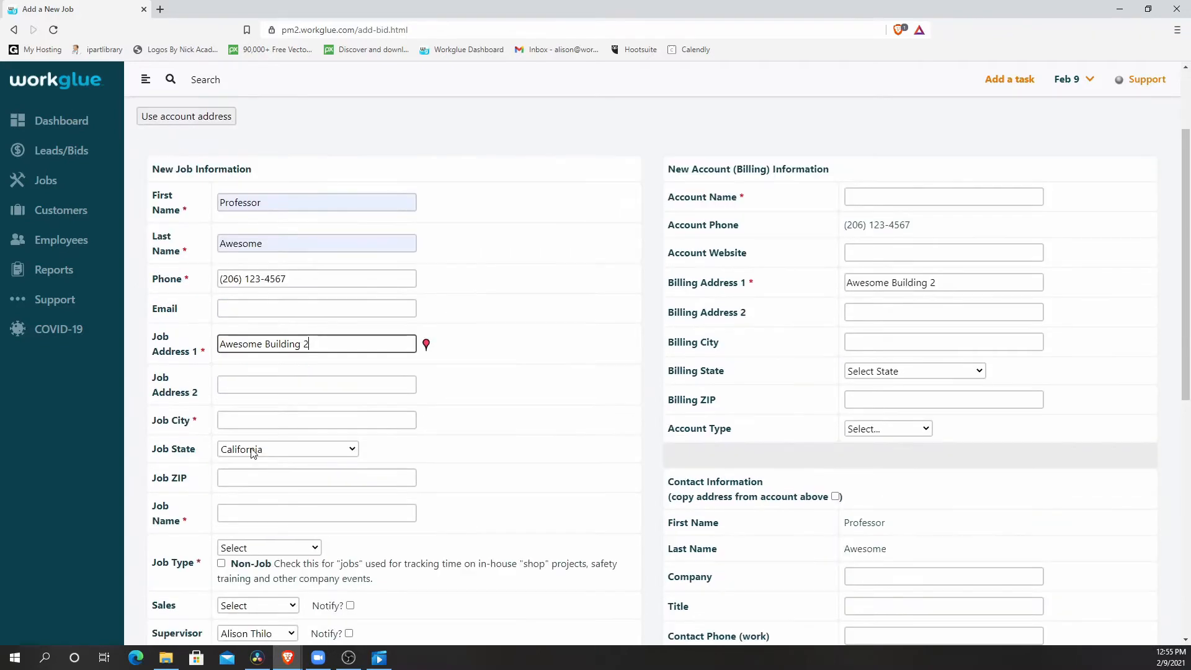
{"action": "type", "text": "Seattle"}
{"action": "key", "text": "Tab"}
{"action": "key", "text": "w"}
{"action": "key", "text": "Tab"}
{"action": "key", "text": "Tab"}
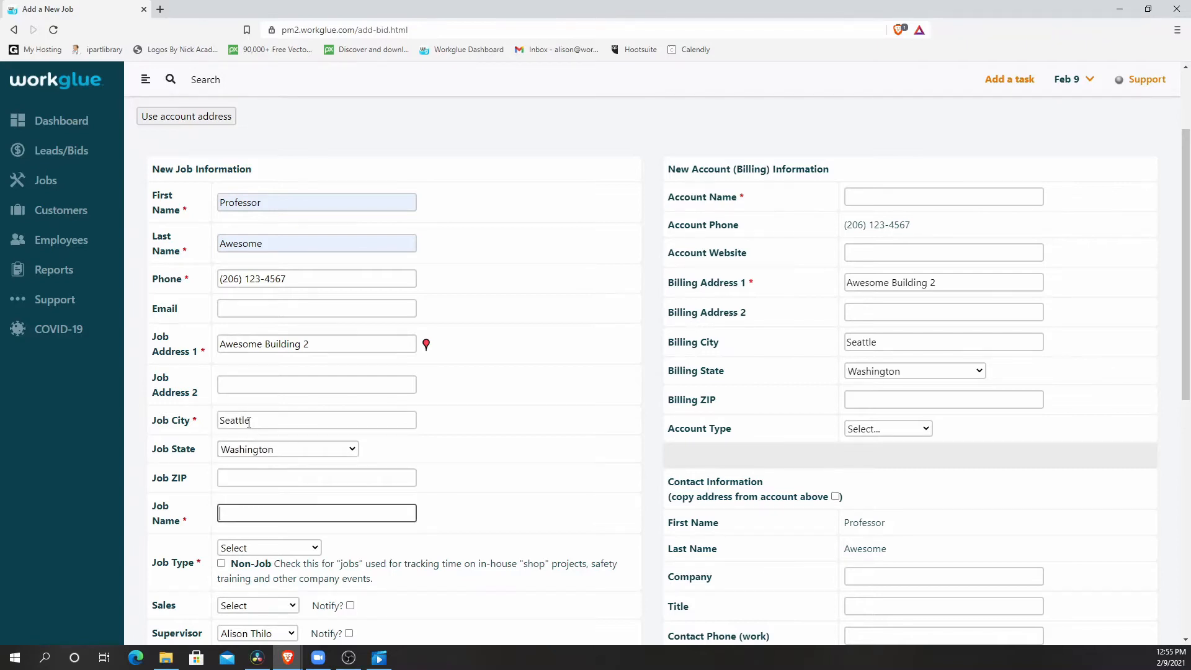
Name the job Awesome Building 2 and set its job type to Commercial Exterior
{"action": "type", "text": "Awesome Building 2"}
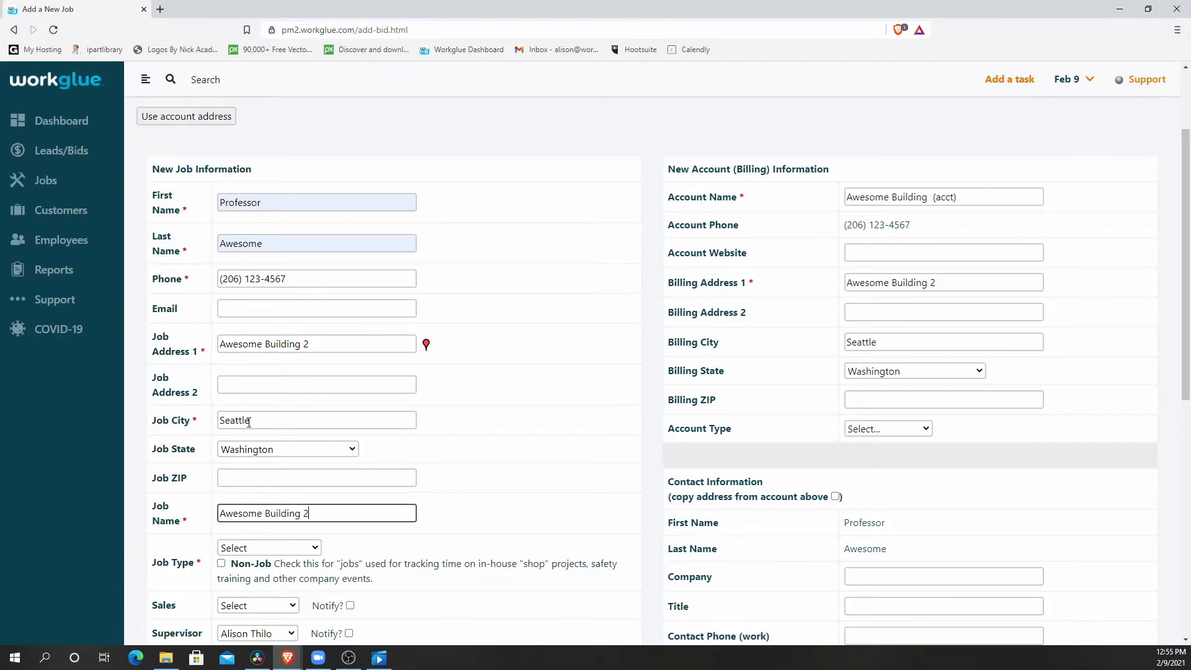
{"action": "scroll", "coordinate": [267, 427], "scroll_direction": "down", "scroll_amount": 2}
{"action": "left_click", "coordinate": [287, 427]}
{"action": "left_click", "coordinate": [309, 460]}
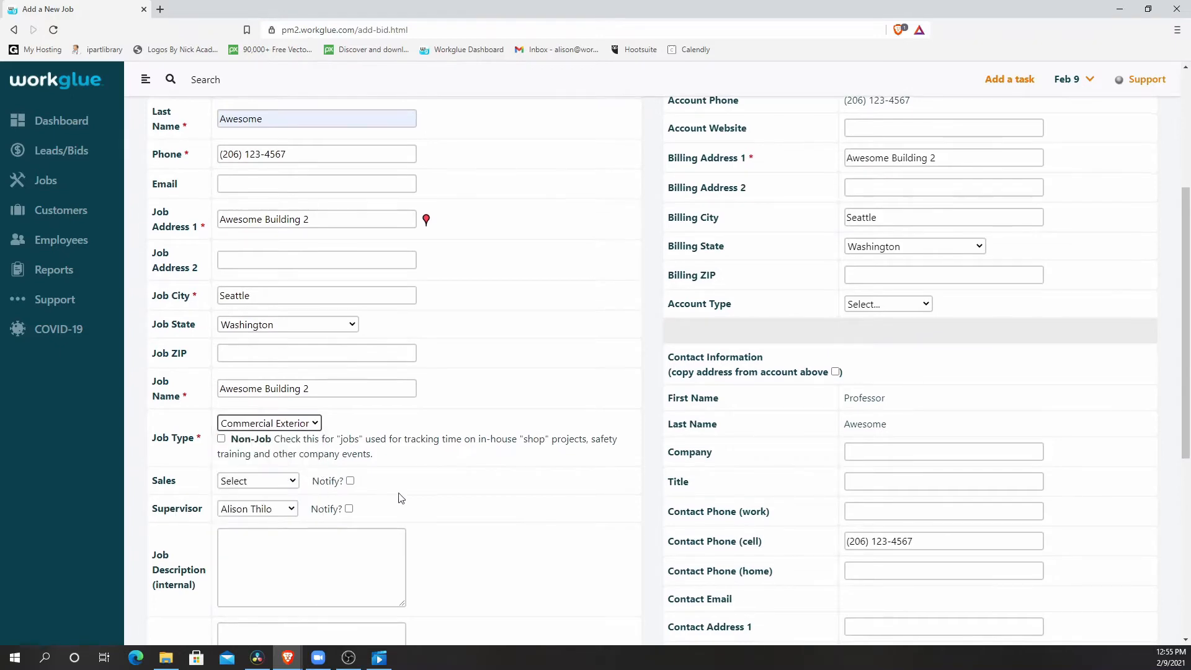
Fill in the first billing address line of the new account with the university's saved street address
{"action": "scroll", "coordinate": [400, 497], "scroll_direction": "down", "scroll_amount": 6}
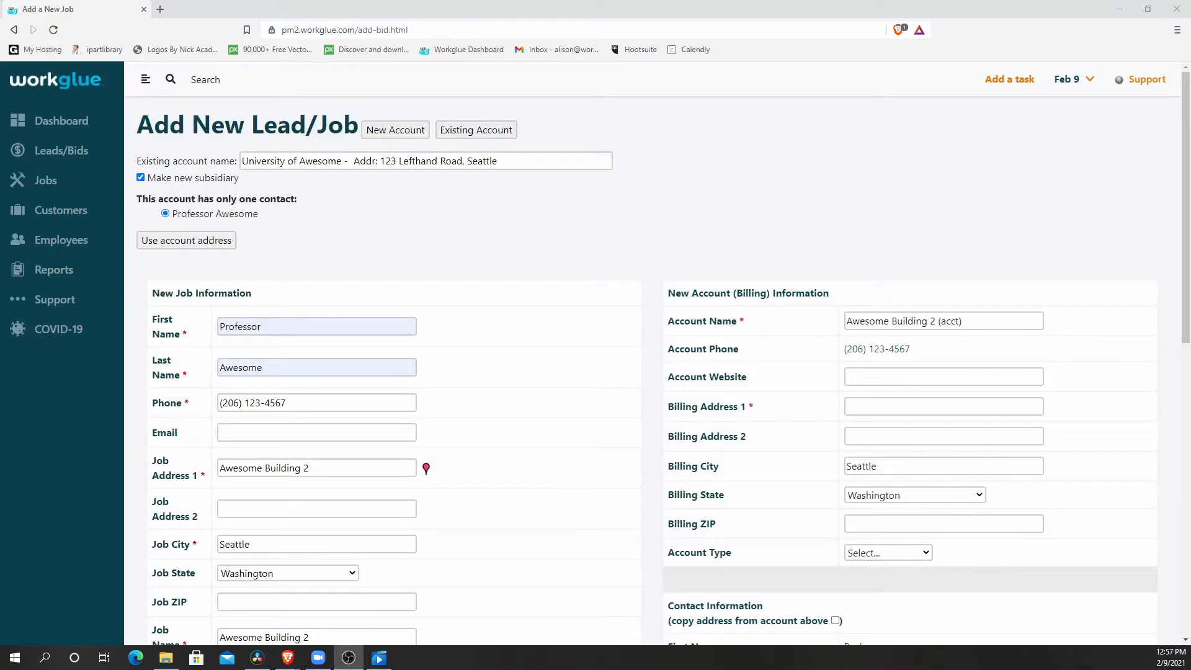
{"action": "left_click", "coordinate": [879, 413]}
{"action": "type", "text": "123"}
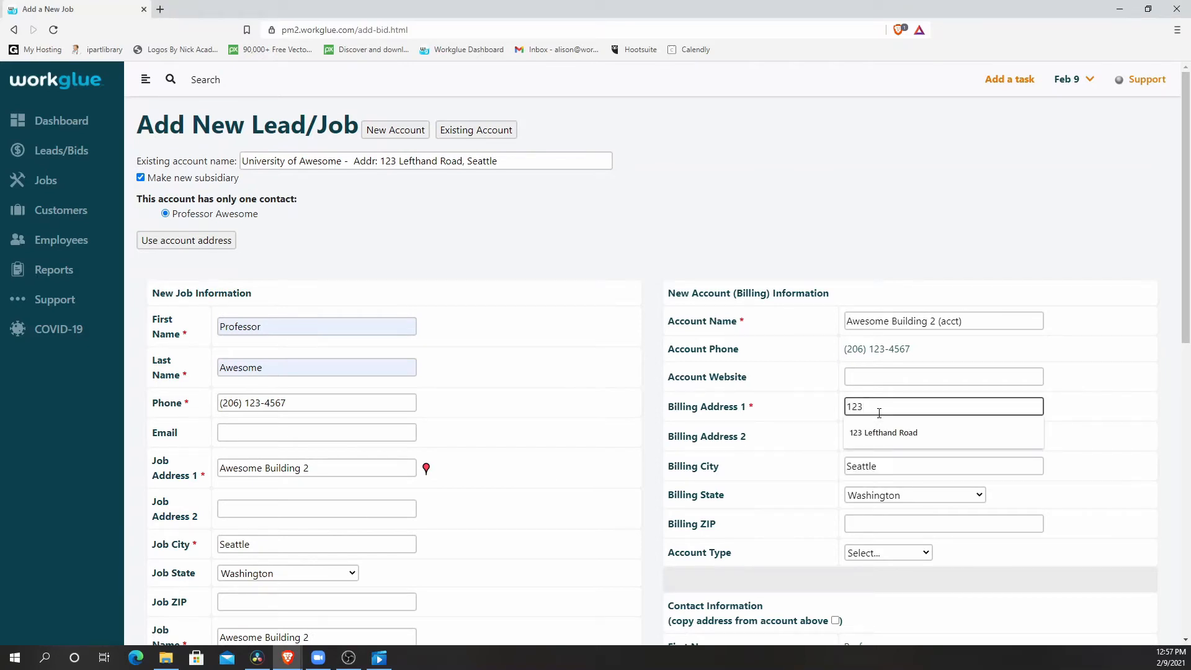
{"action": "key", "text": "Down"}
{"action": "key", "text": "Return"}
{"action": "key", "text": "Tab"}
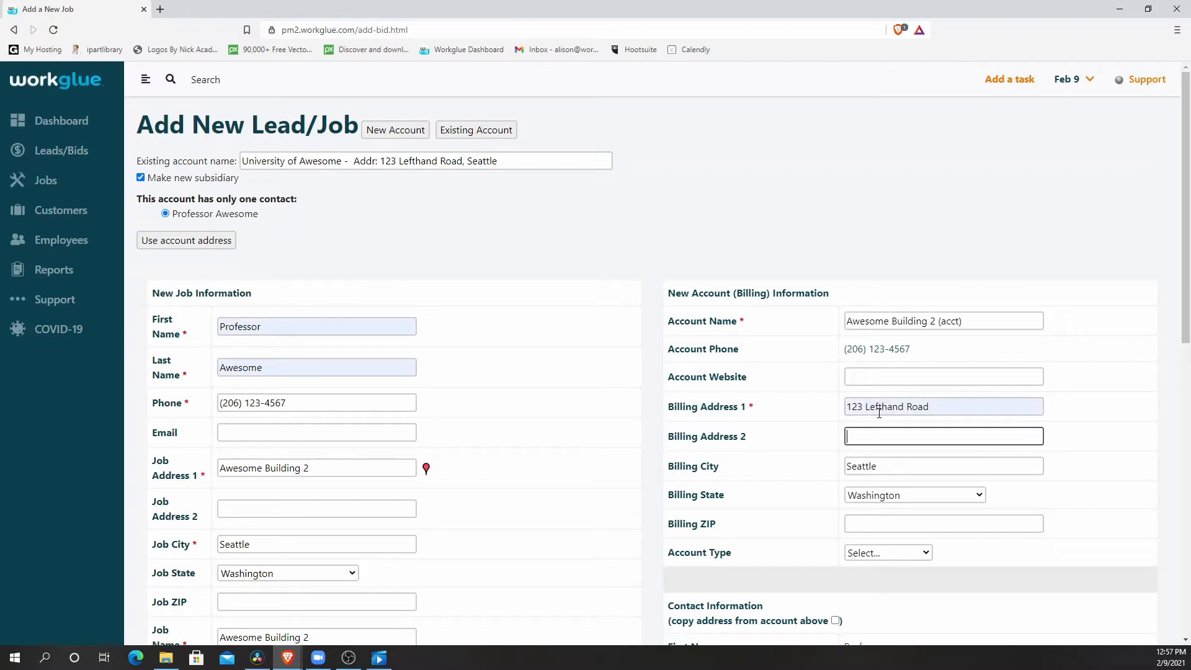
{"action": "key", "text": "Tab"}
{"action": "key", "text": "Tab"}
{"action": "key", "text": "Tab"}
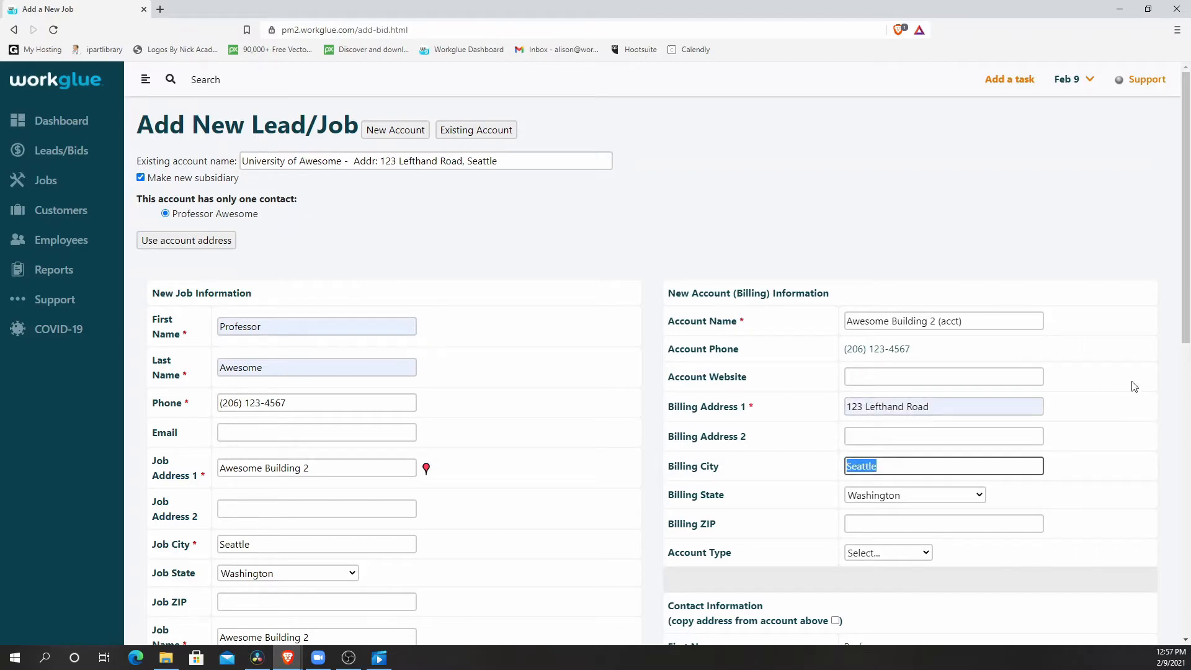
{"action": "key", "text": "Tab"}
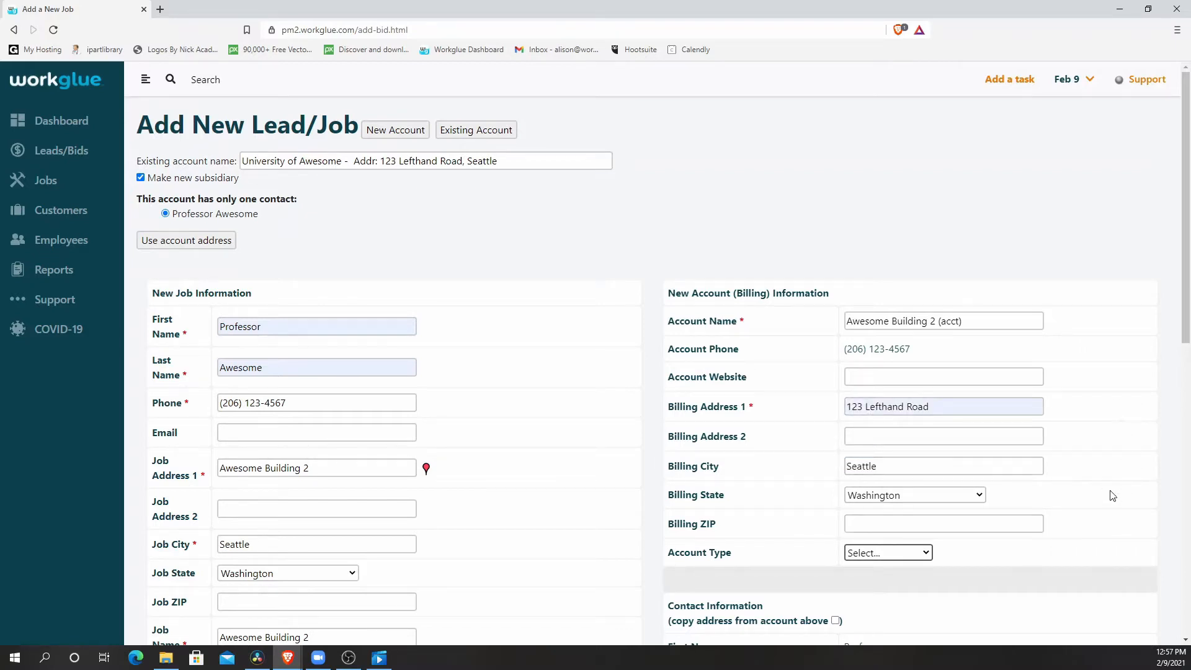
Save the new lead/job and continue to its job detail page
{"action": "scroll", "coordinate": [1100, 505], "scroll_direction": "down", "scroll_amount": 3}
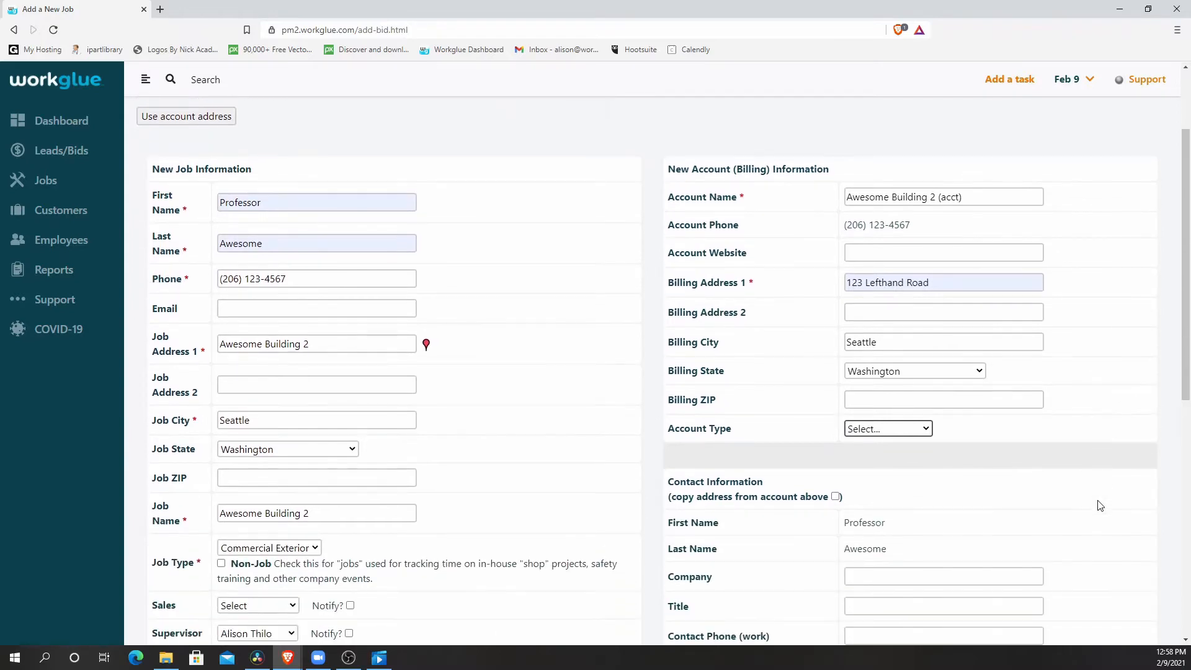
{"action": "scroll", "coordinate": [1100, 505], "scroll_direction": "down", "scroll_amount": 2}
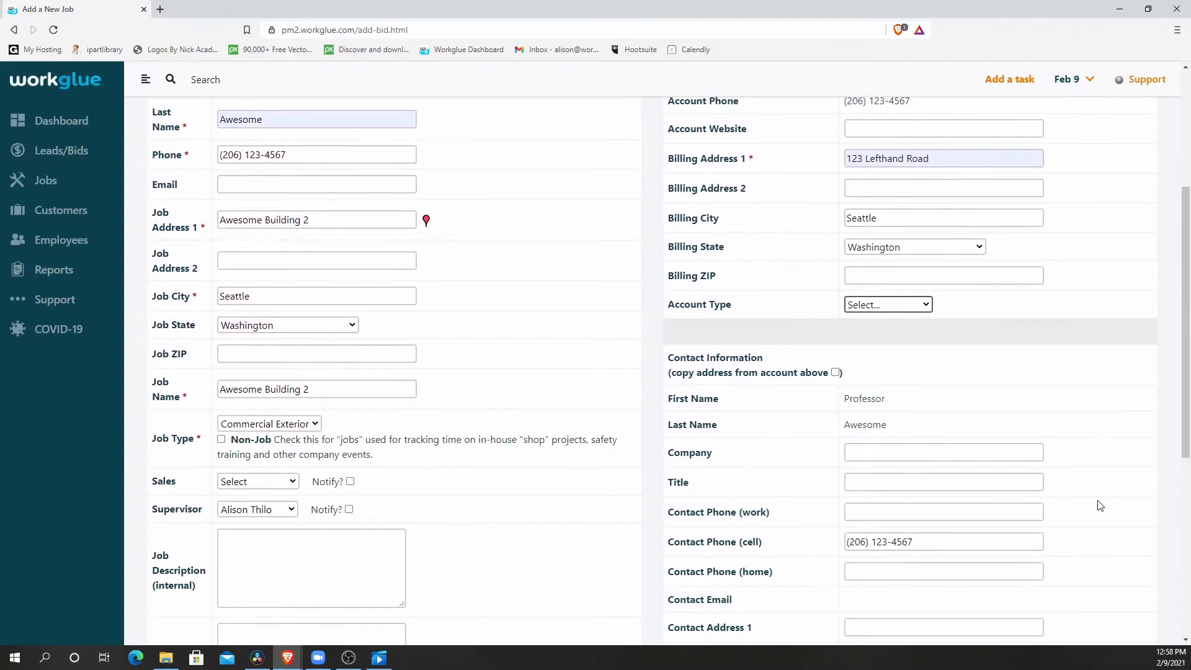
{"action": "scroll", "coordinate": [1100, 506], "scroll_direction": "down", "scroll_amount": 1}
{"action": "scroll", "coordinate": [1099, 506], "scroll_direction": "down", "scroll_amount": 1}
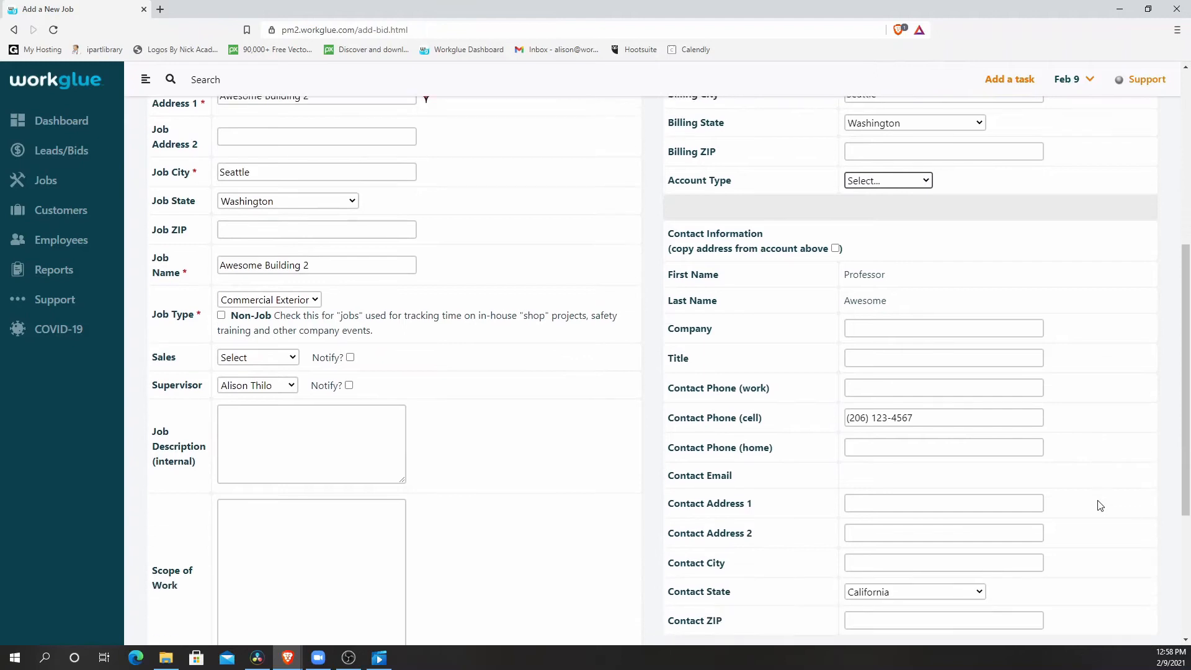
{"action": "scroll", "coordinate": [1099, 506], "scroll_direction": "down", "scroll_amount": 4}
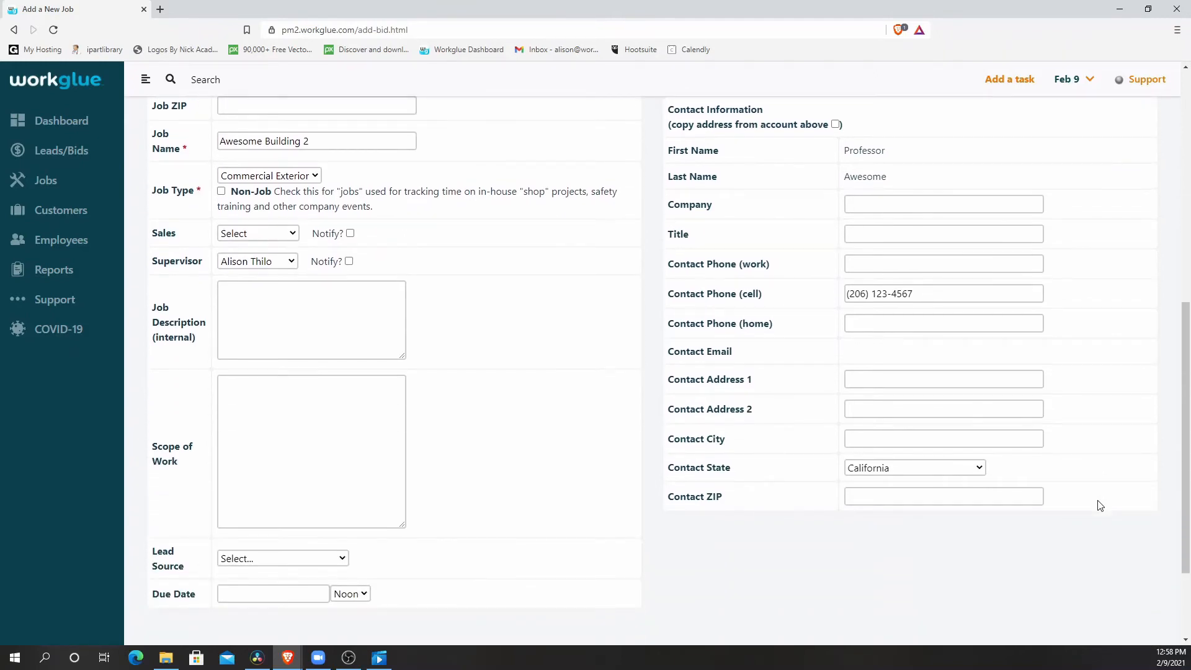
{"action": "scroll", "coordinate": [1099, 505], "scroll_direction": "down", "scroll_amount": 1}
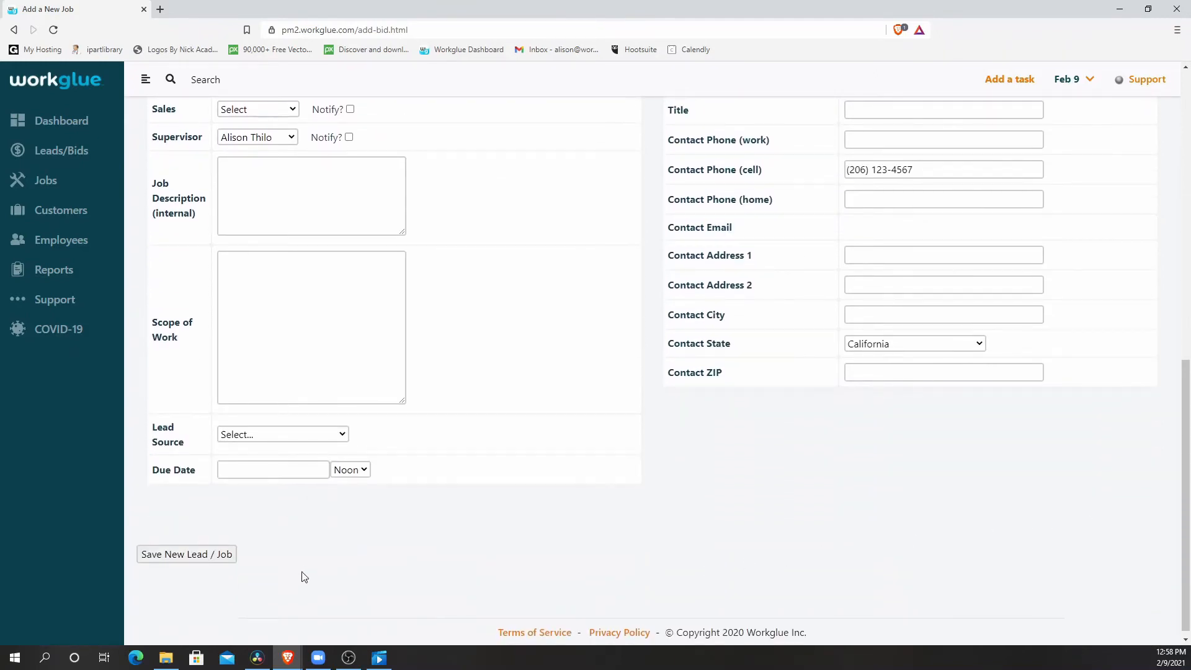
{"action": "left_click", "coordinate": [221, 557]}
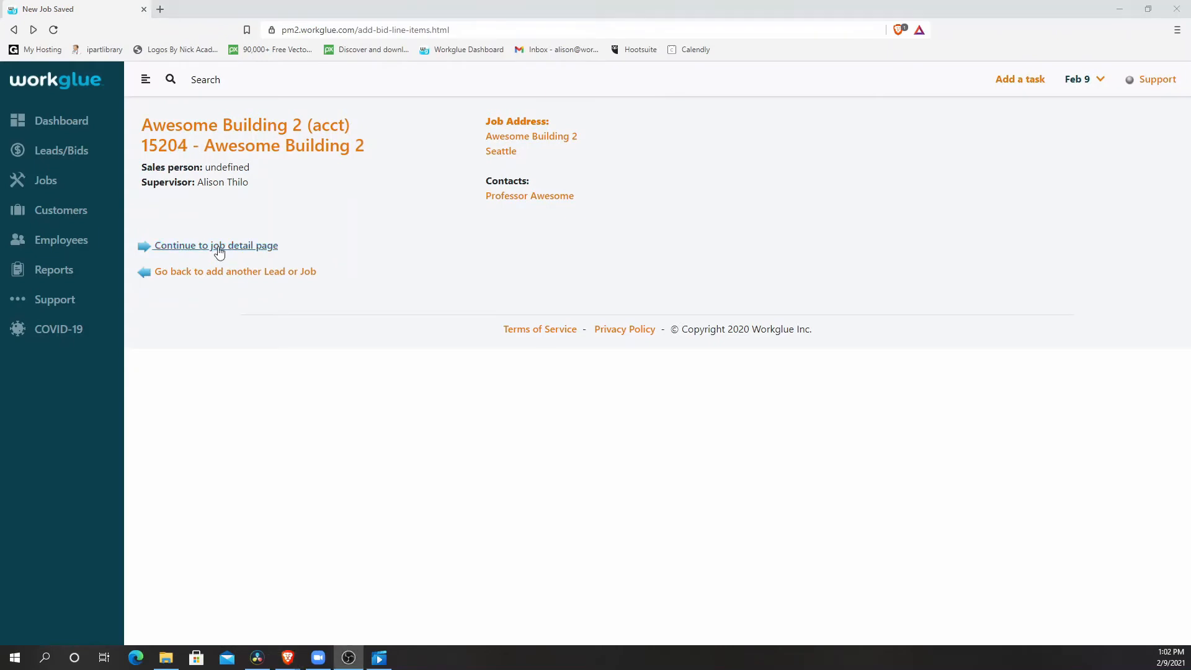
{"action": "left_click", "coordinate": [218, 248]}
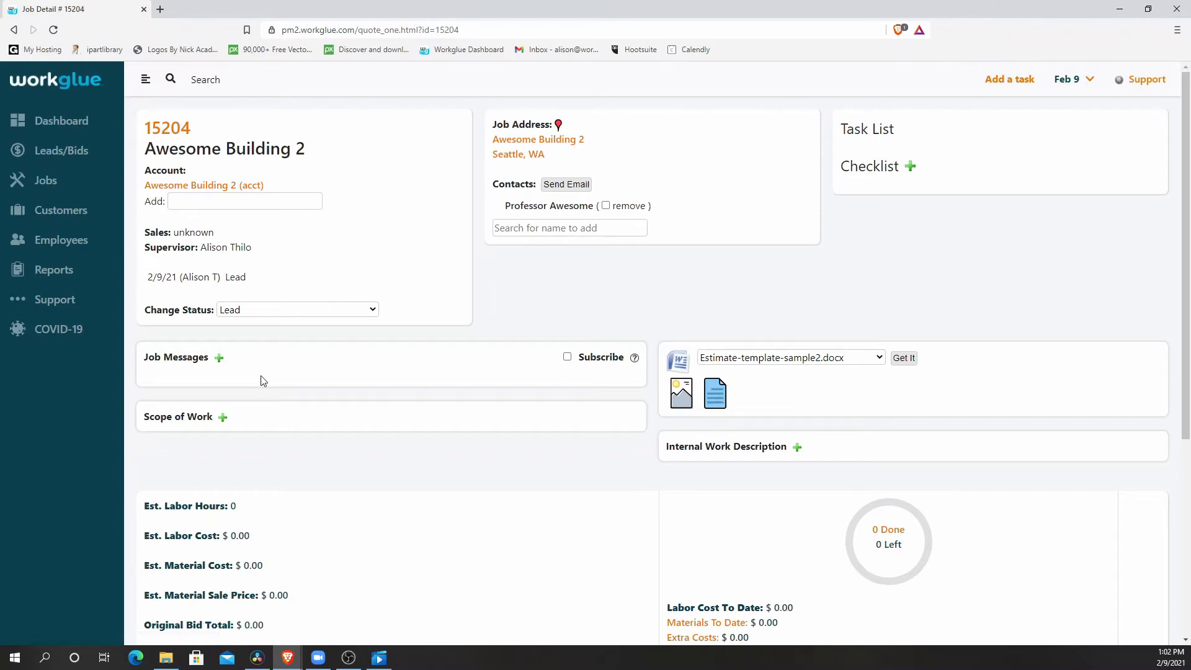
Add the job message "Starts when school is out" and save Redmond Construction, Inc. as a secondary account on the job
{"action": "left_click", "coordinate": [218, 360]}
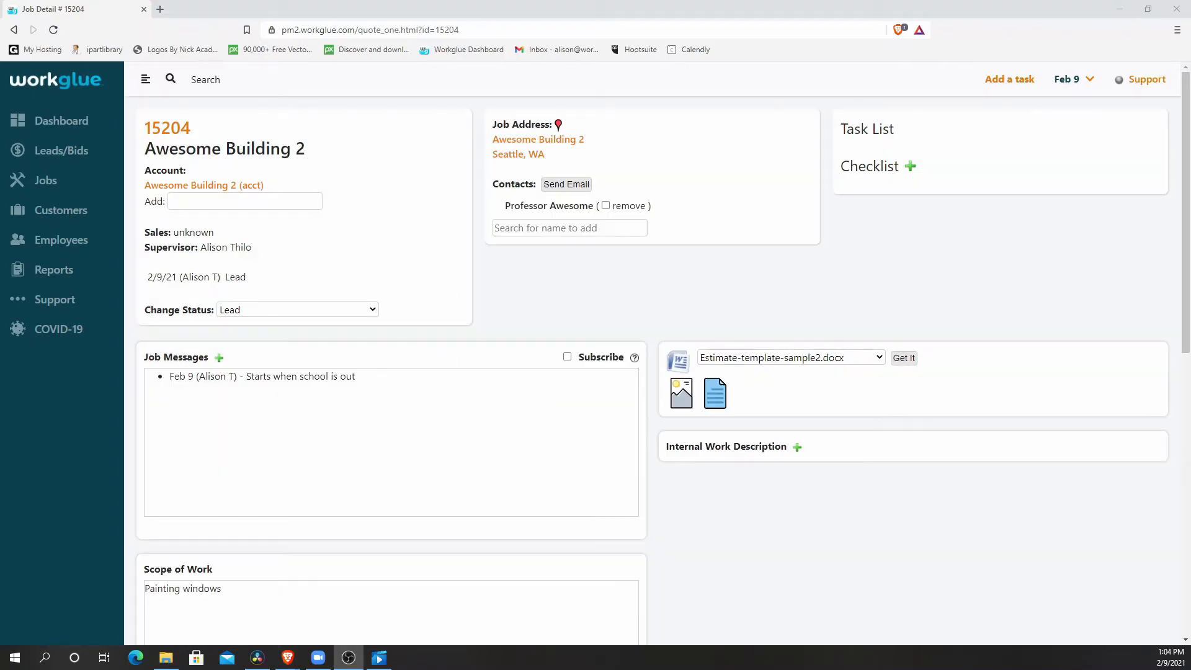
{"action": "left_click", "coordinate": [276, 199]}
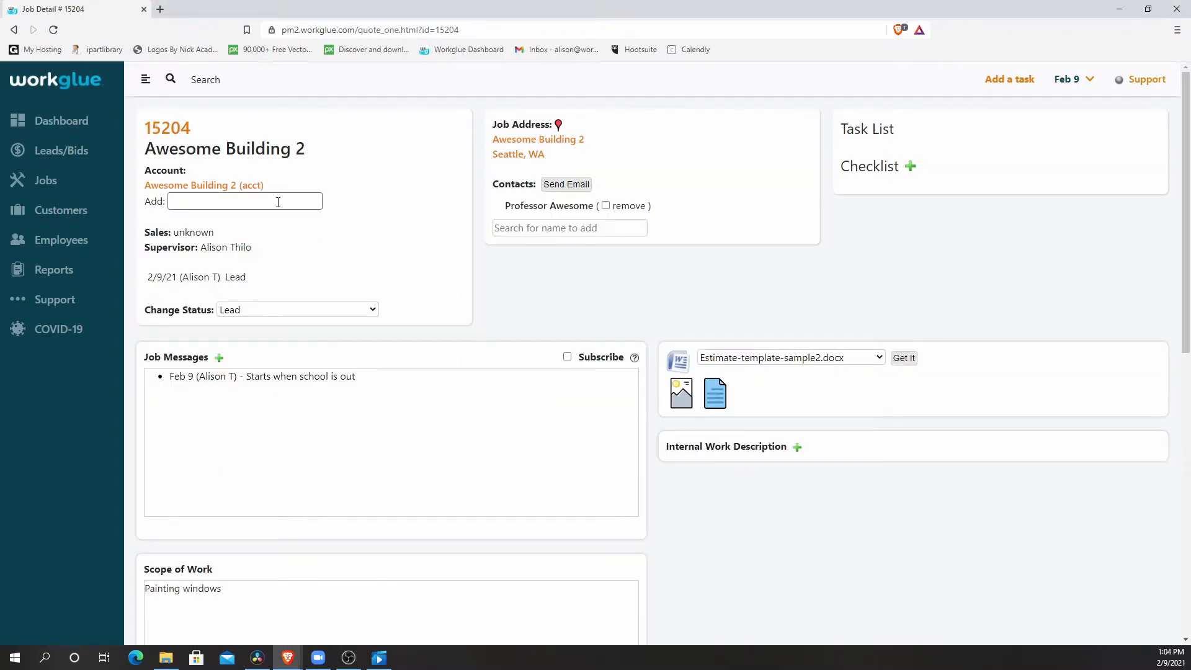
{"action": "type", "text": "Redmond Construction, Inc."}
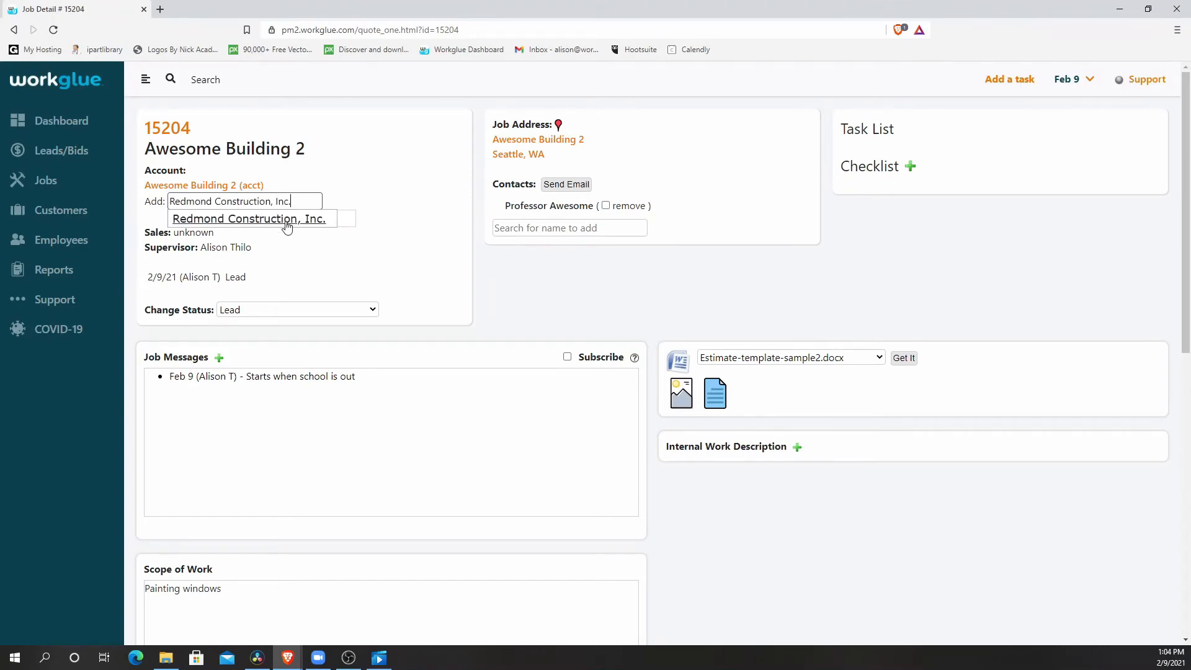
{"action": "left_click", "coordinate": [284, 220]}
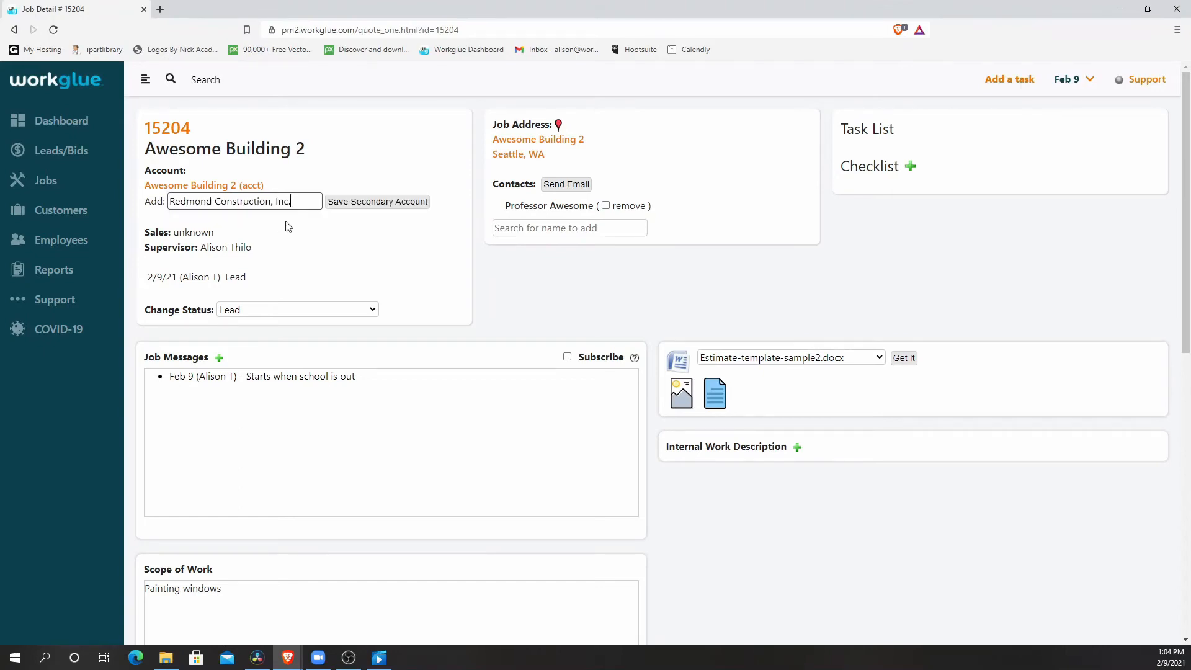
{"action": "left_click", "coordinate": [425, 205]}
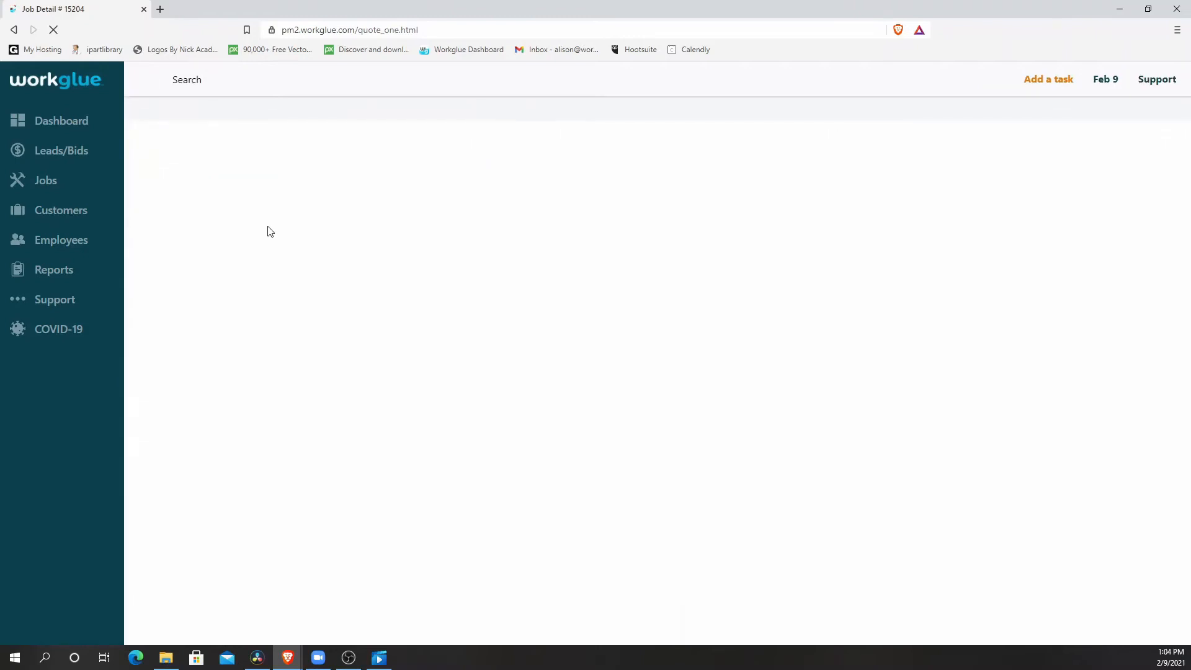
Find the family customer's account by name and save it as another secondary account on the job
{"action": "left_click", "coordinate": [258, 221]}
{"action": "type", "text": "Smith Family"}
{"action": "left_click", "coordinate": [244, 236]}
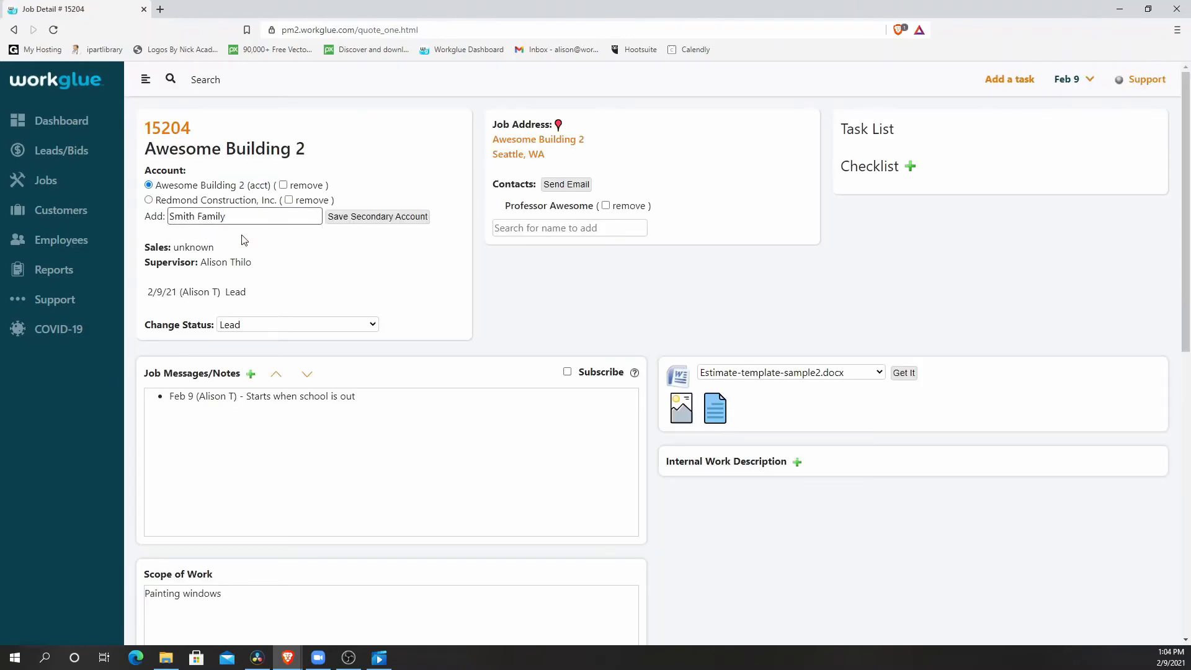
{"action": "left_click", "coordinate": [366, 218]}
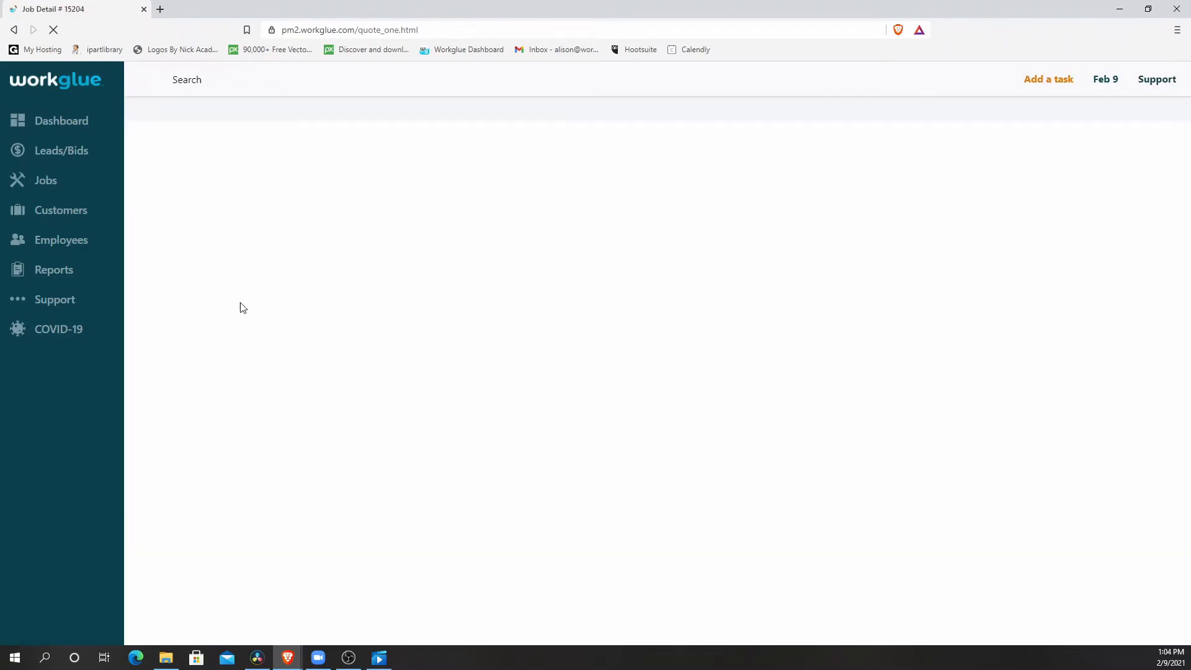
Make Redmond Construction, Inc. the job's selected account and check which document templates are available
{"action": "left_click", "coordinate": [148, 200]}
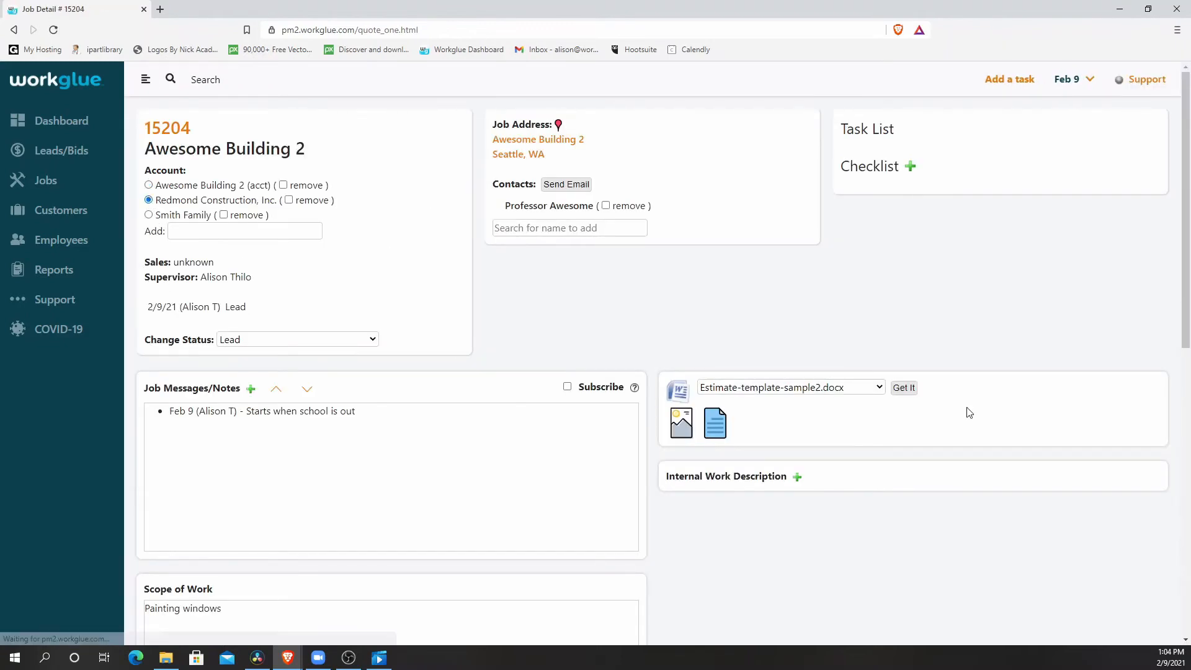
{"action": "left_click", "coordinate": [880, 388]}
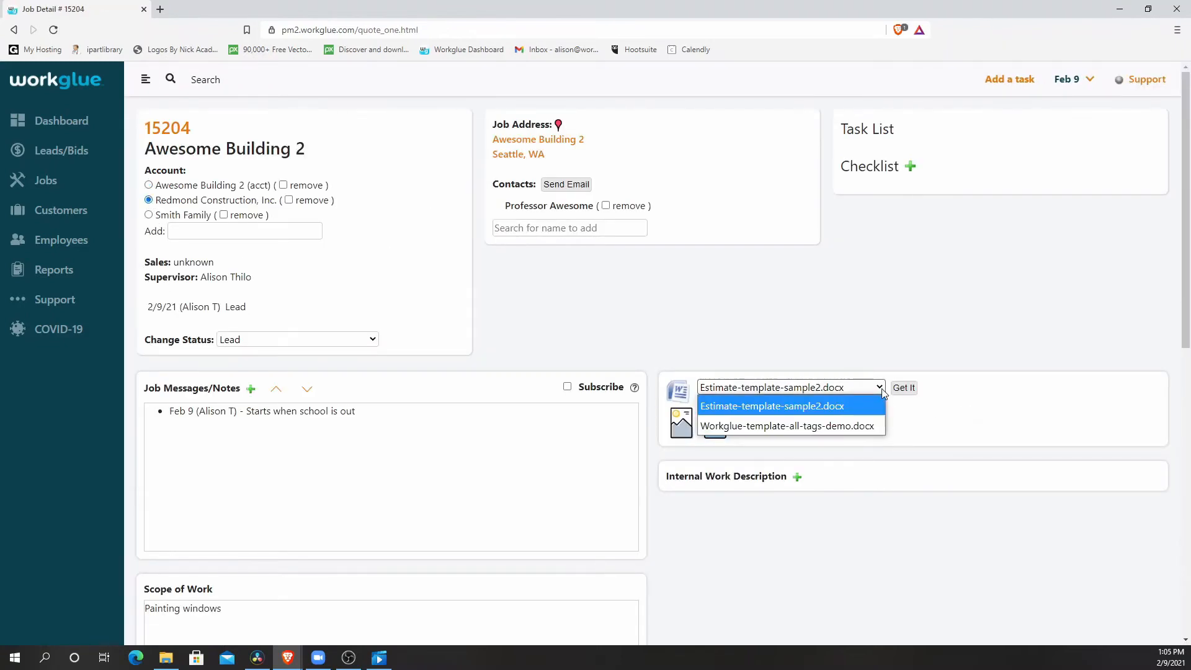
{"action": "left_click", "coordinate": [881, 388]}
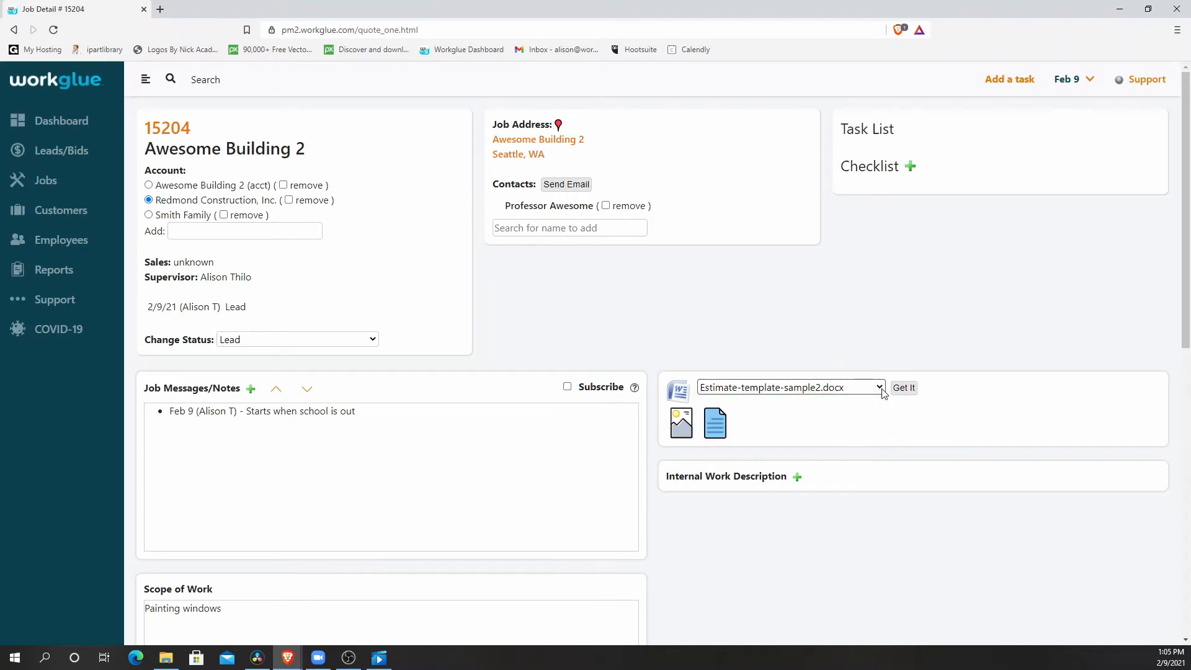
Make the family customer's account the job's primary account and check the document templates available for it
{"action": "left_click", "coordinate": [148, 215]}
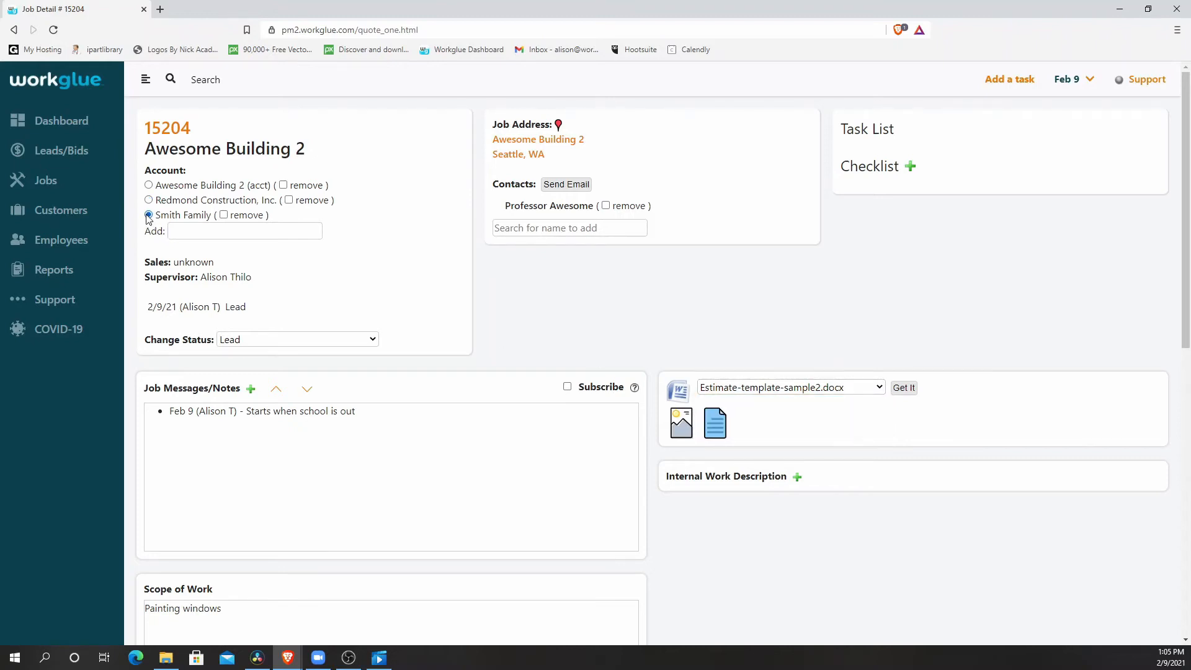
{"action": "left_click", "coordinate": [879, 389]}
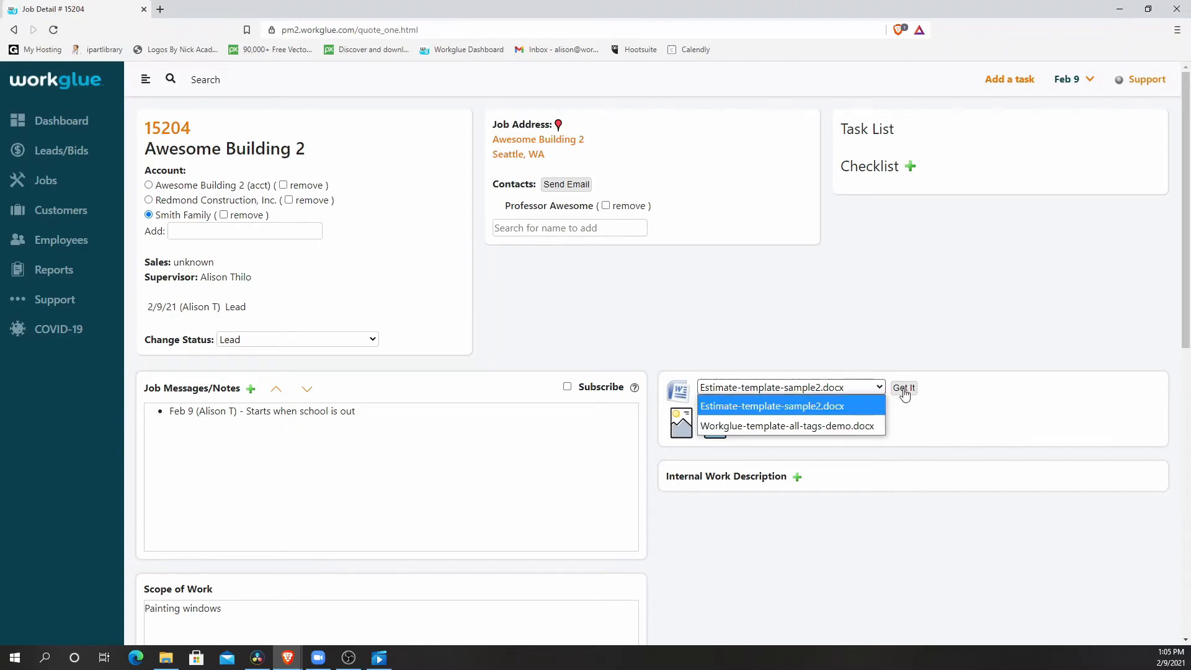
{"action": "left_click", "coordinate": [910, 406]}
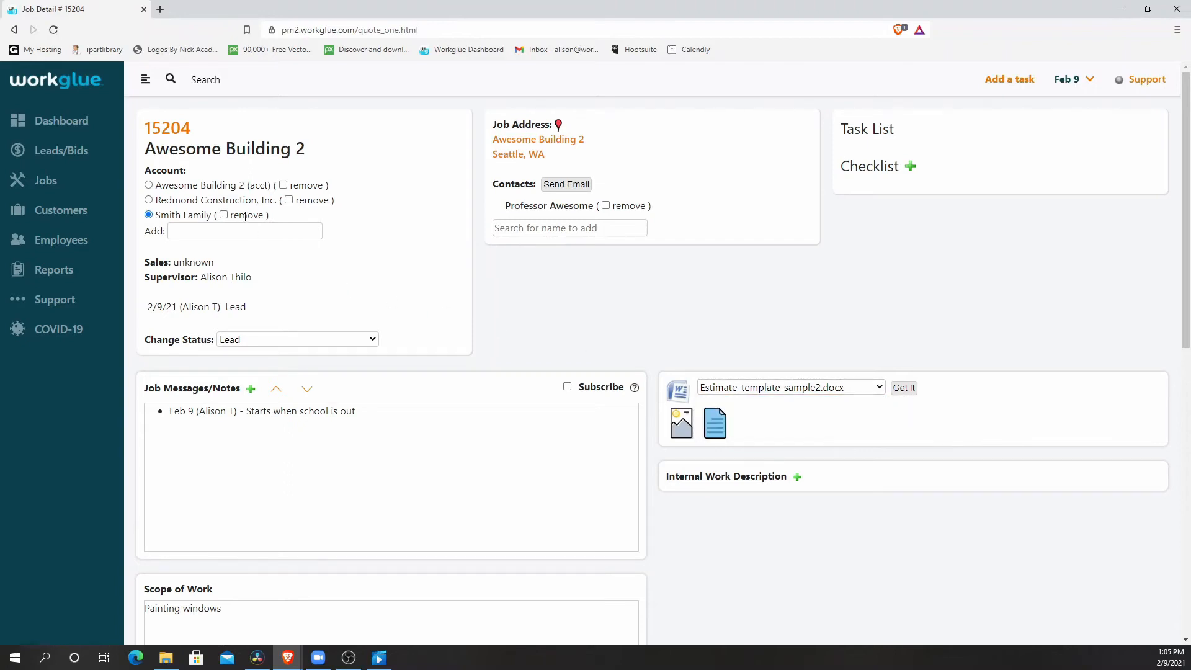
Try to remove the Redmond Construction, Inc. and Awesome Building 2 (acct) accounts from the job
{"action": "left_click", "coordinate": [289, 200]}
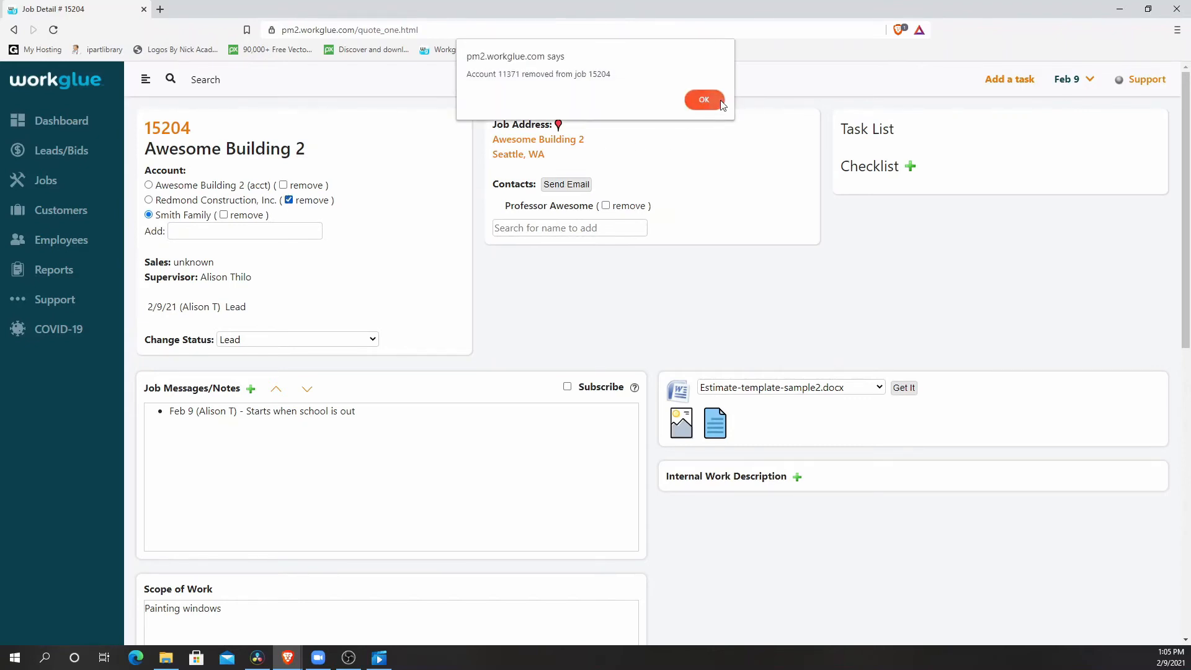
{"action": "left_click", "coordinate": [705, 100]}
{"action": "left_click", "coordinate": [282, 185]}
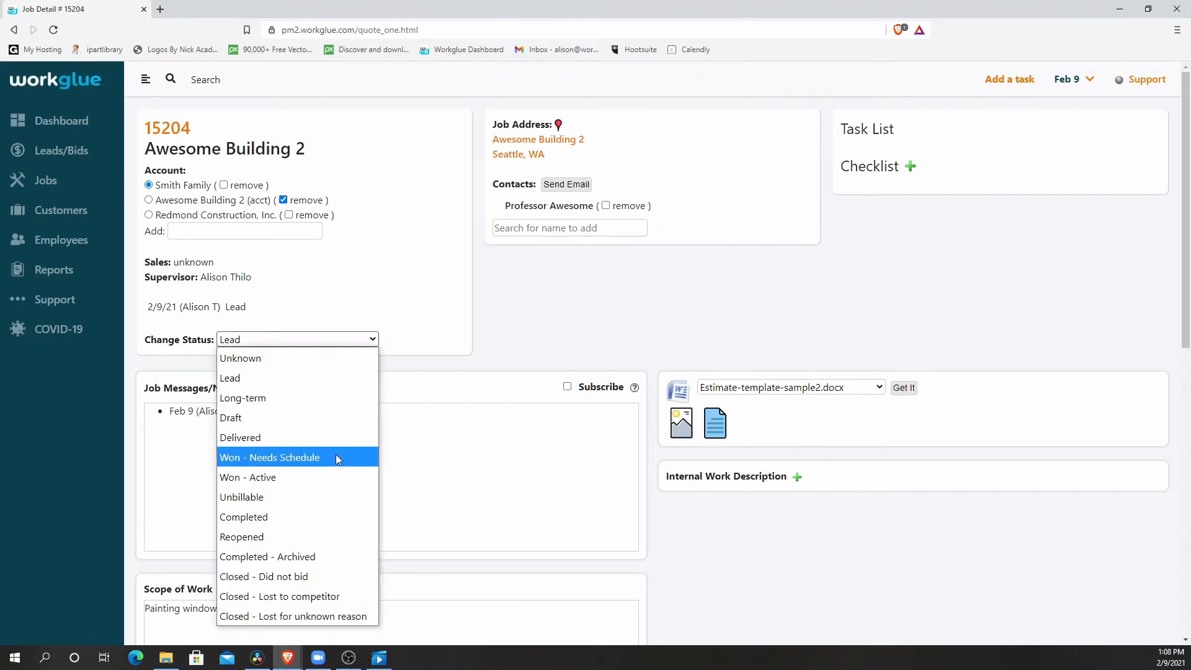
Change the job status to Won - Needs Schedule, reload the job, and review its details down to the original estimate
{"action": "left_click", "coordinate": [337, 454]}
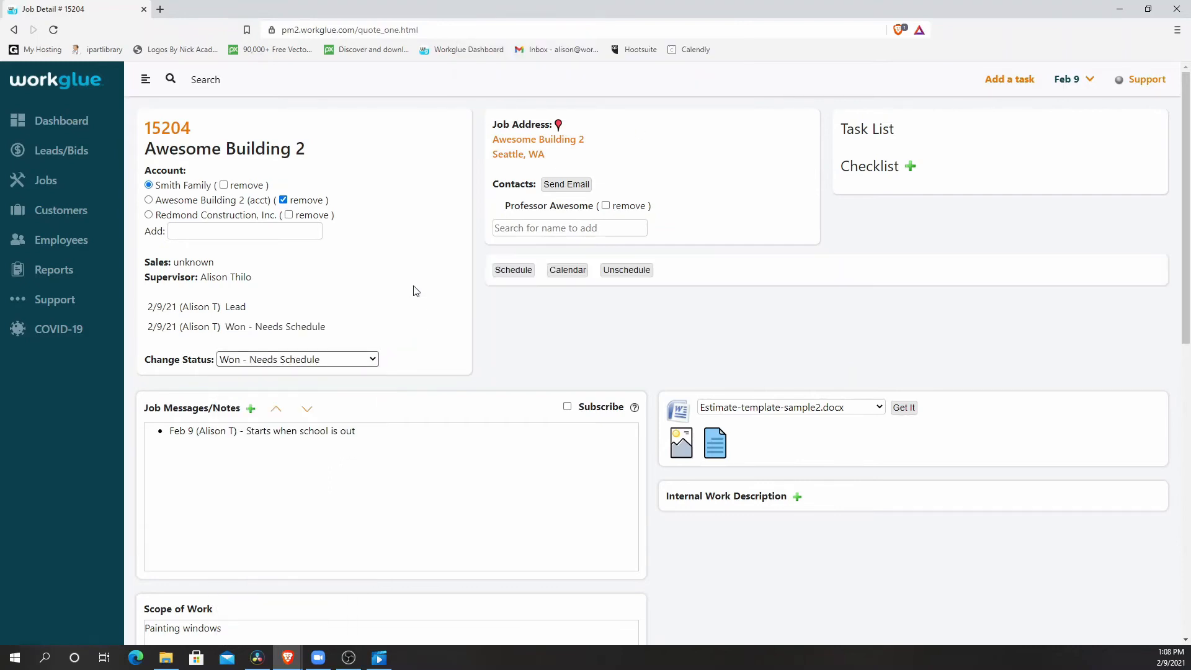
{"action": "left_click", "coordinate": [54, 30]}
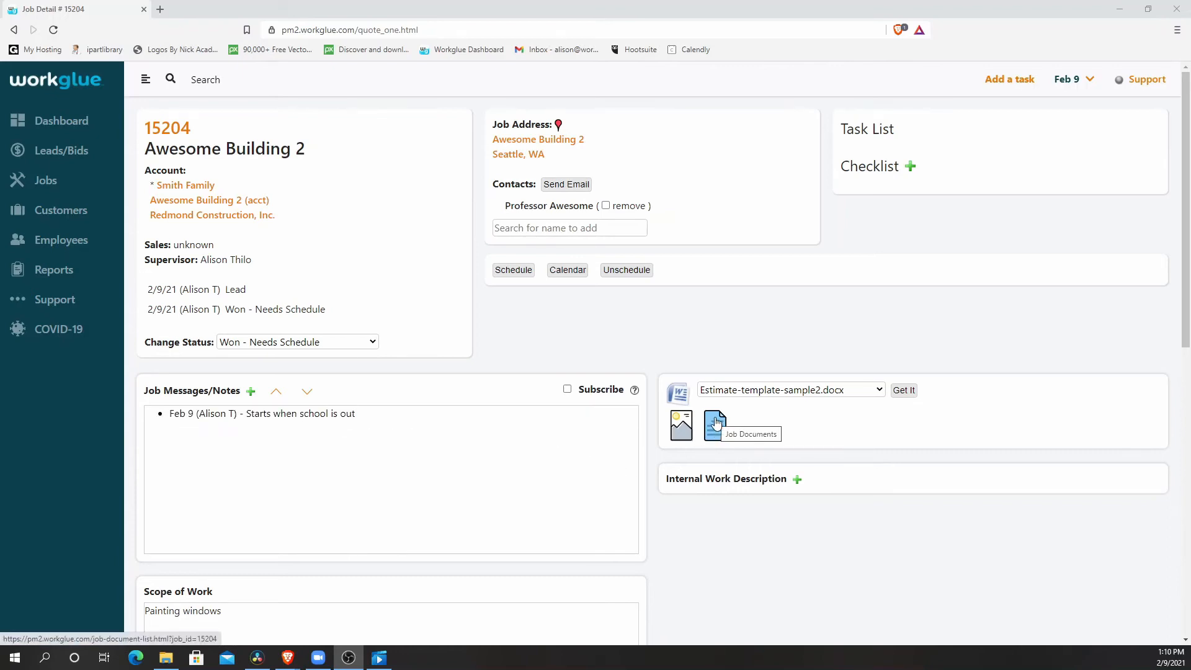
{"action": "scroll", "coordinate": [715, 422], "scroll_direction": "down", "scroll_amount": 4}
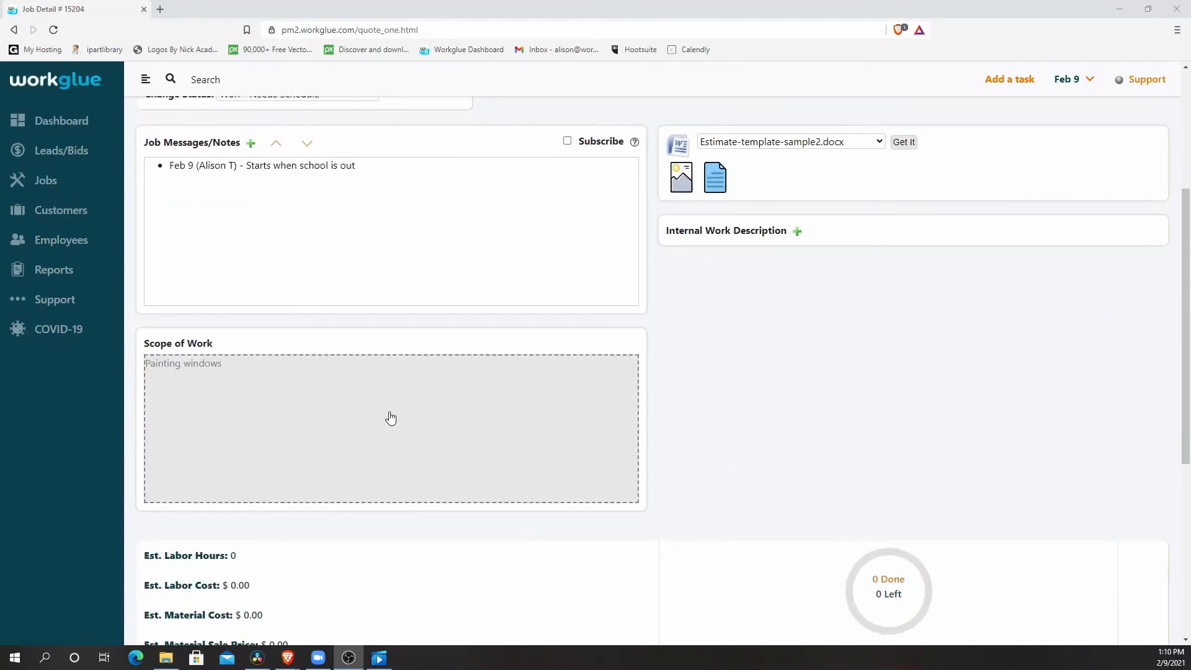
{"action": "scroll", "coordinate": [391, 418], "scroll_direction": "down", "scroll_amount": 5}
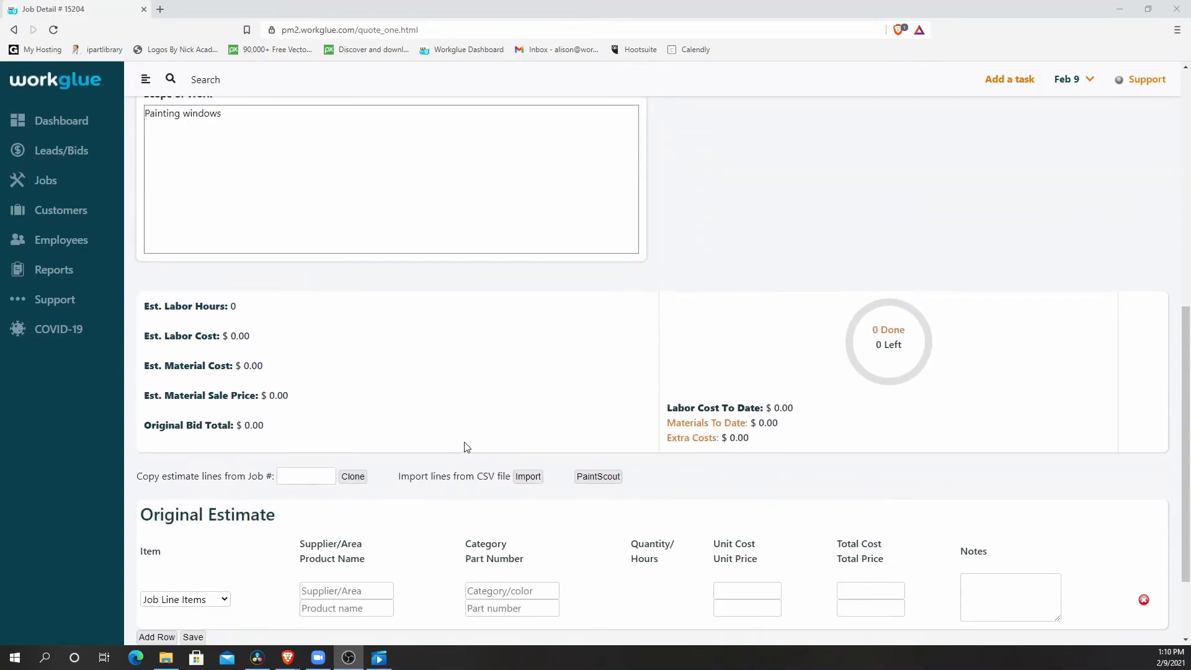
{"action": "scroll", "coordinate": [644, 452], "scroll_direction": "down", "scroll_amount": 1}
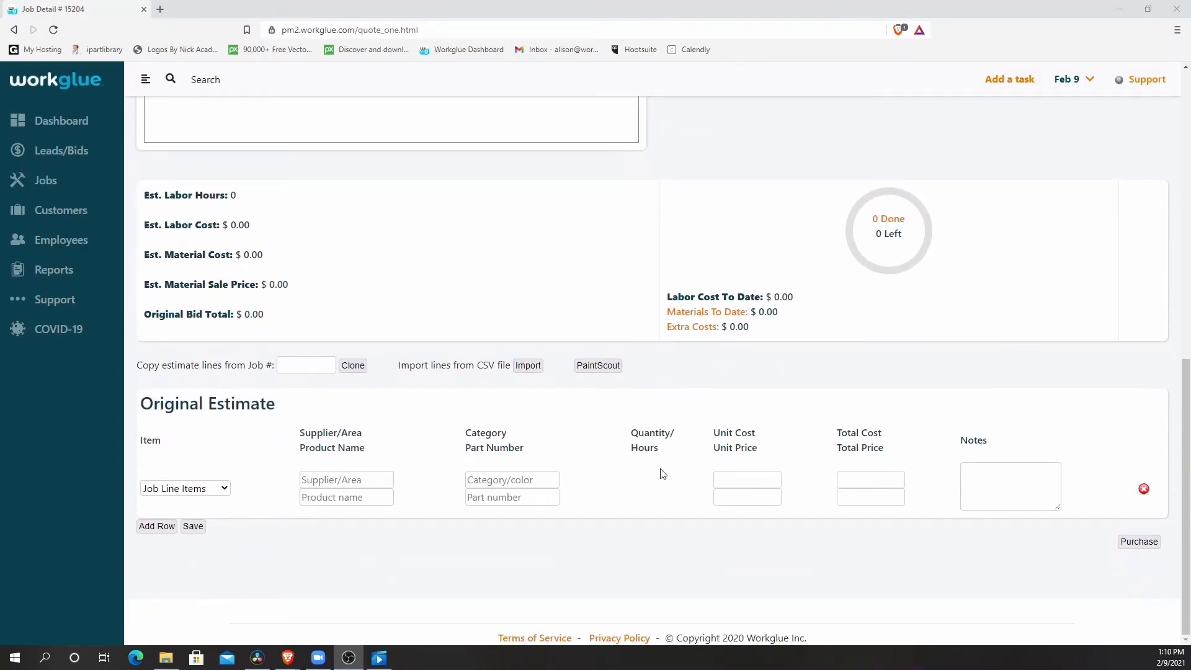
{"action": "scroll", "coordinate": [705, 417], "scroll_direction": "up", "scroll_amount": 7}
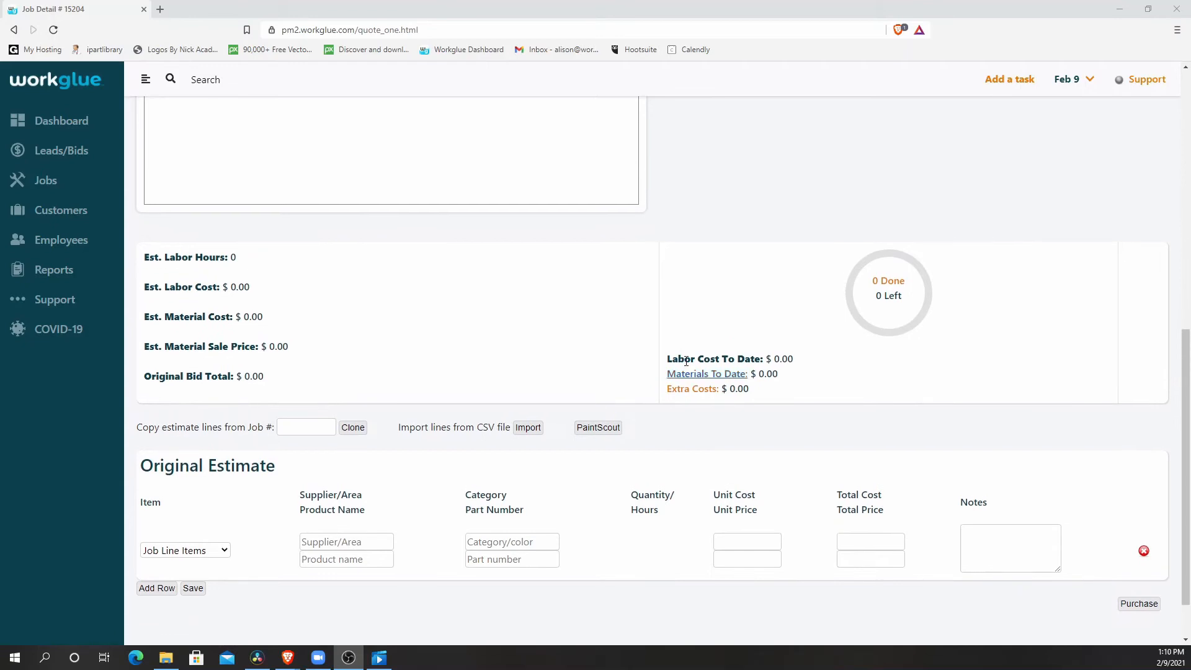
{"action": "scroll", "coordinate": [684, 344], "scroll_direction": "up", "scroll_amount": 3}
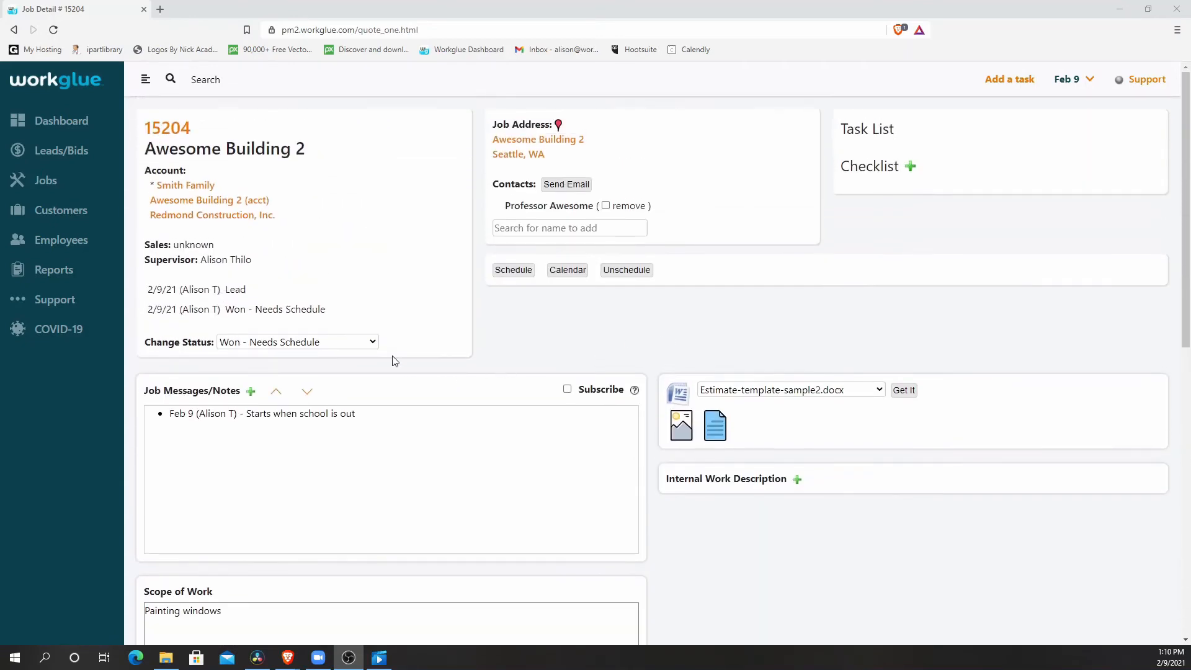
{"action": "left_click", "coordinate": [371, 349]}
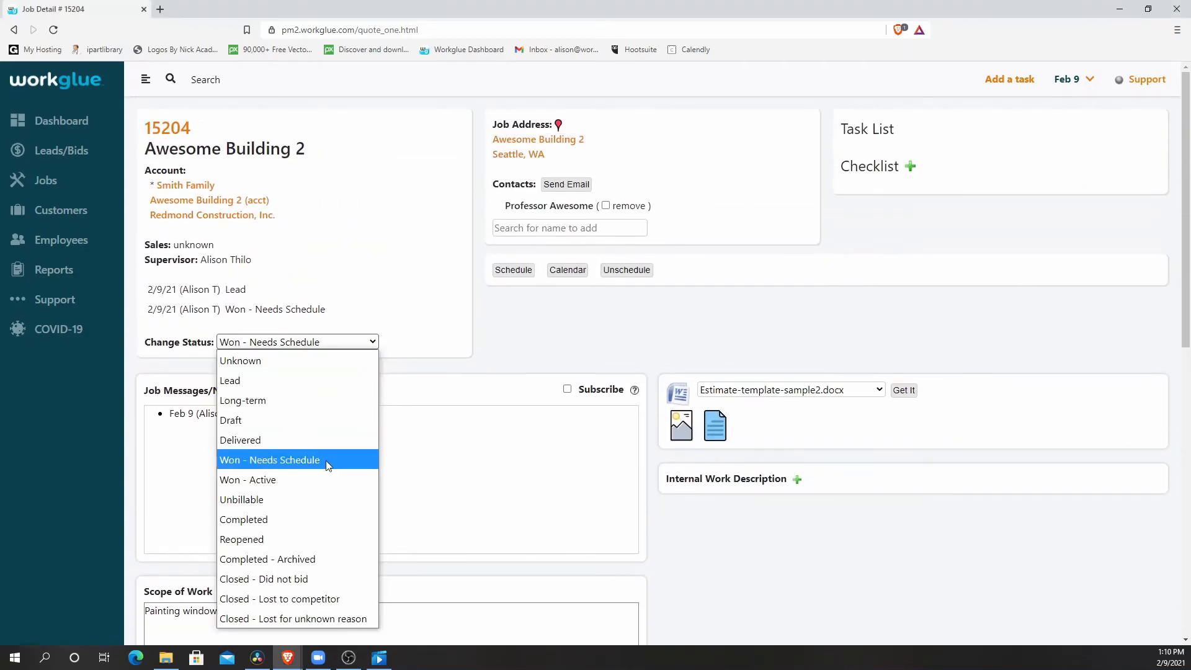
{"action": "left_click", "coordinate": [326, 461]}
Start scheduling the job with 5 workers for the dates 02/25/2021 to 03/11/2021
{"action": "left_click", "coordinate": [520, 272]}
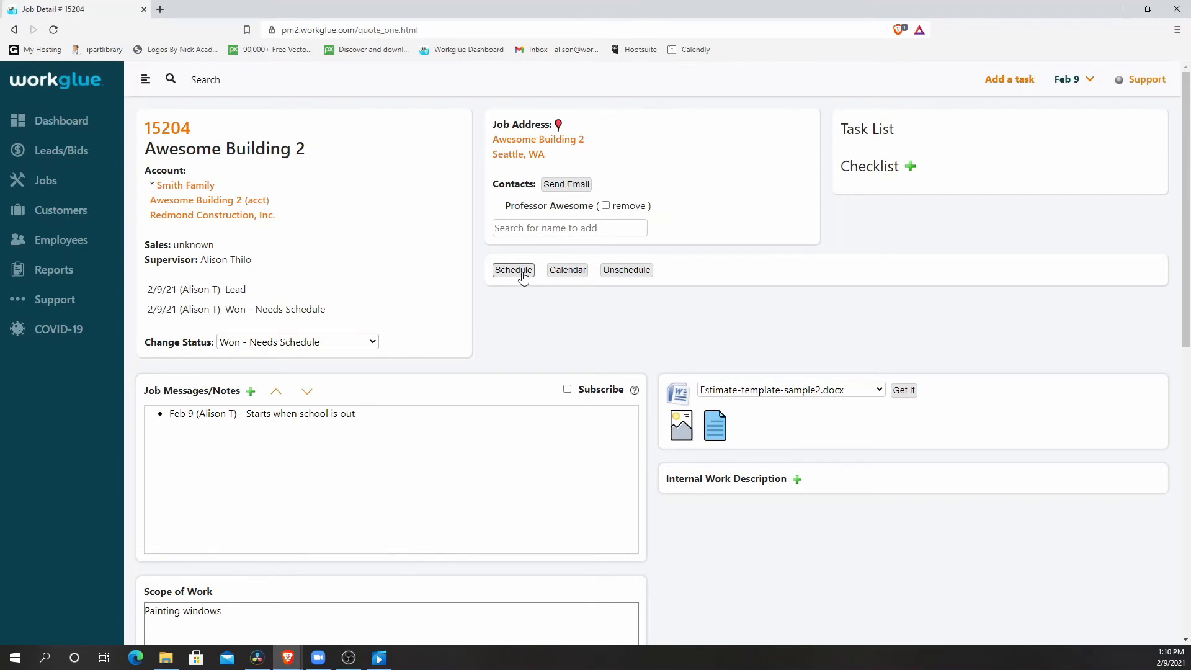
{"action": "left_click", "coordinate": [707, 354]}
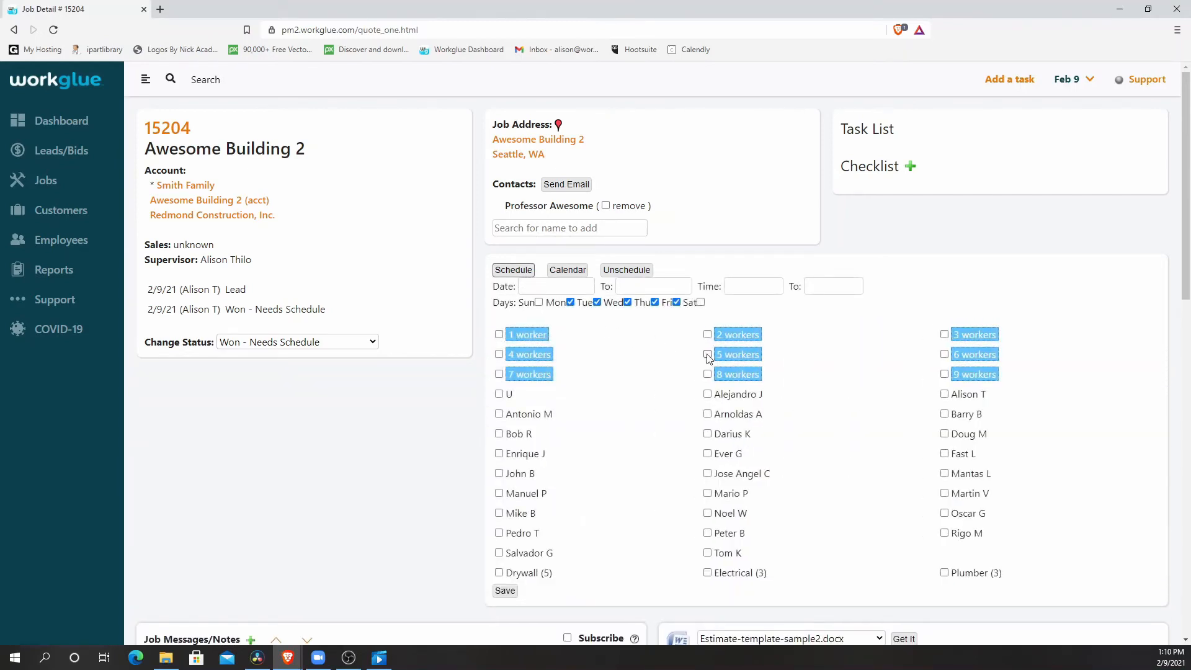
{"action": "left_click", "coordinate": [569, 286]}
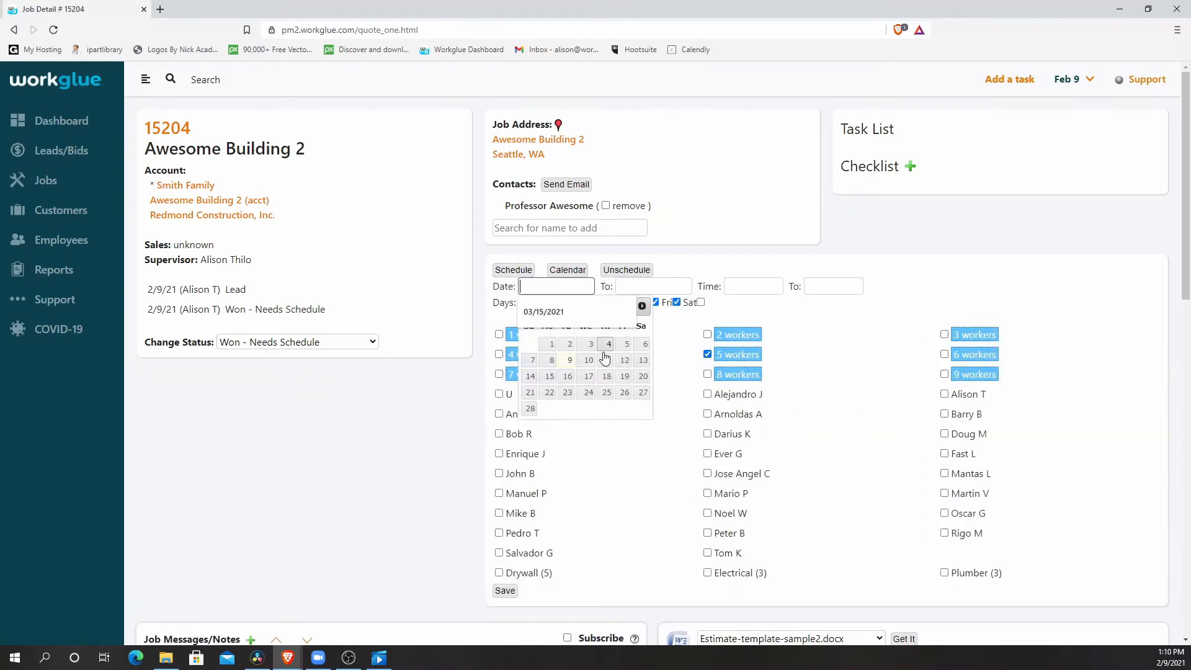
{"action": "left_click", "coordinate": [607, 392]}
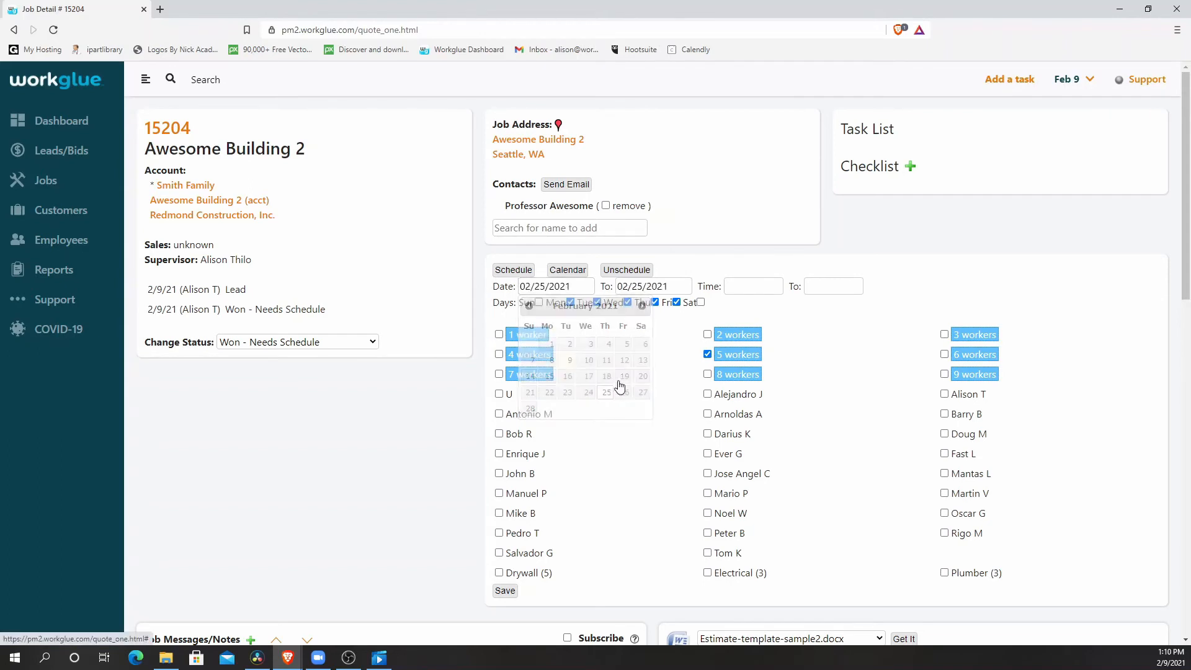
{"action": "left_click", "coordinate": [670, 286]}
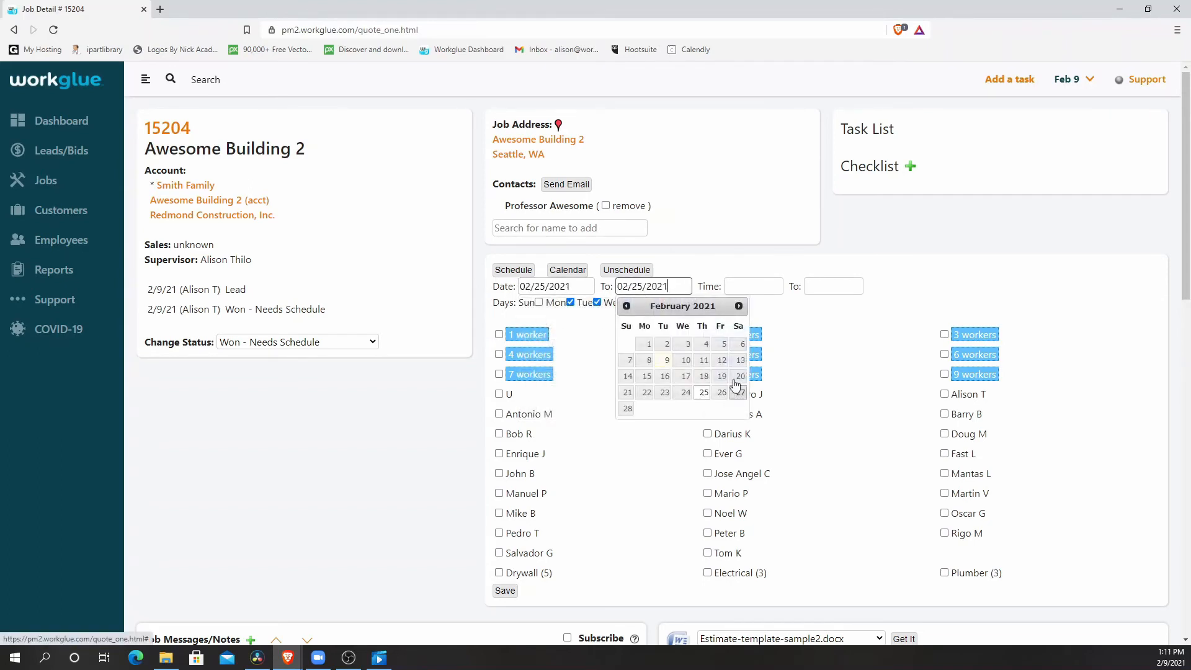
{"action": "left_click", "coordinate": [739, 306]}
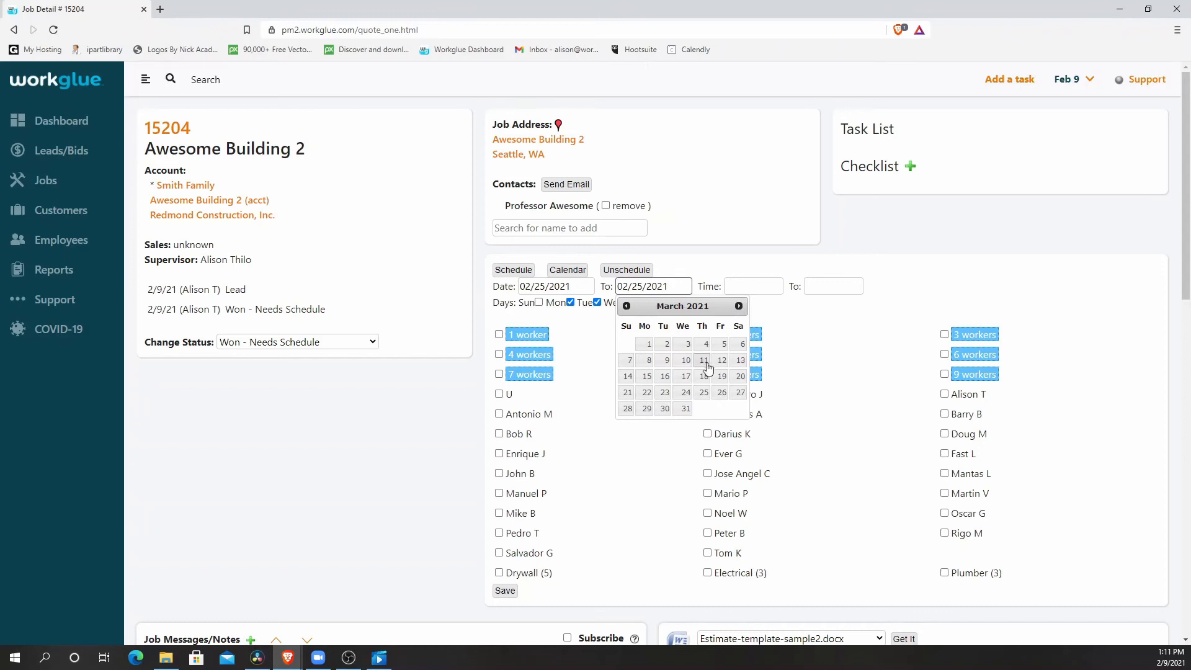
{"action": "left_click", "coordinate": [704, 360]}
Save the schedule with working hours from 7:00 to 15:00 and view it on the job's monthly calendar
{"action": "left_click", "coordinate": [754, 286]}
{"action": "left_click", "coordinate": [741, 324]}
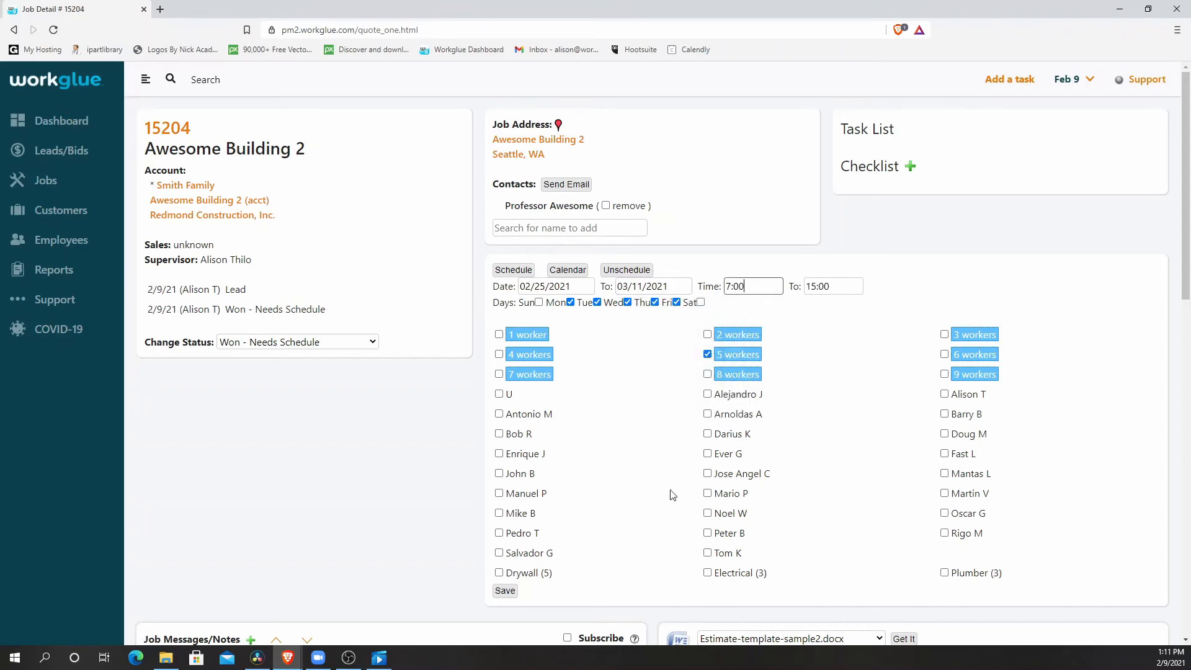
{"action": "left_click", "coordinate": [505, 591]}
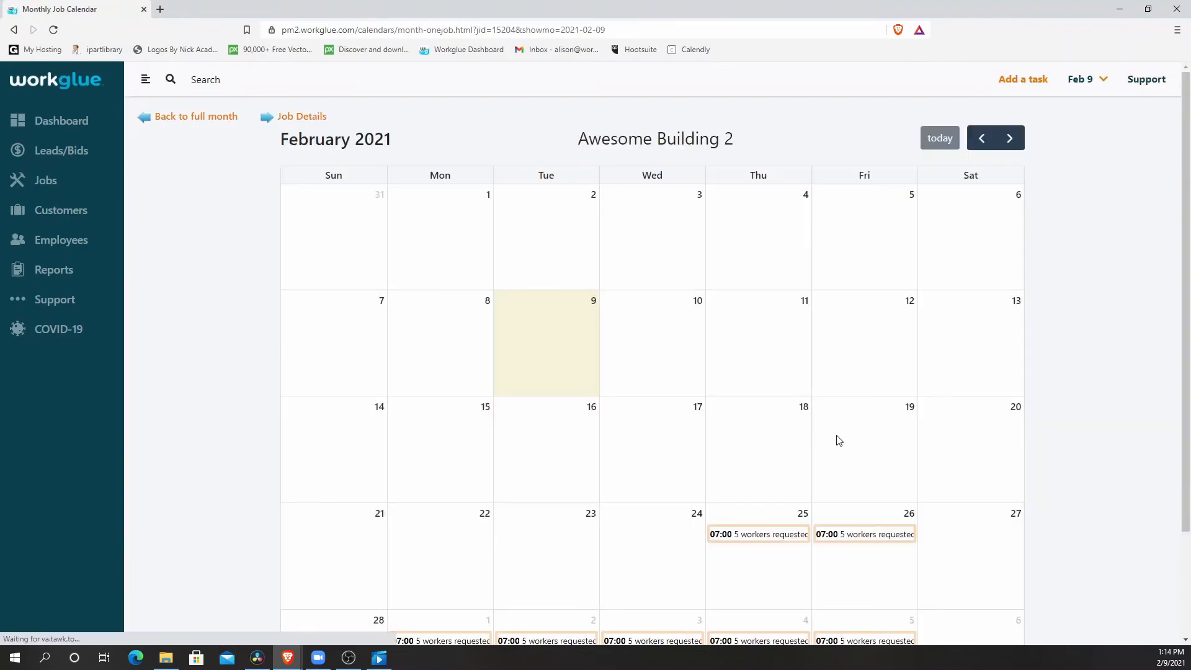
{"action": "scroll", "coordinate": [839, 443], "scroll_direction": "down", "scroll_amount": 3}
{"action": "left_click", "coordinate": [775, 409]}
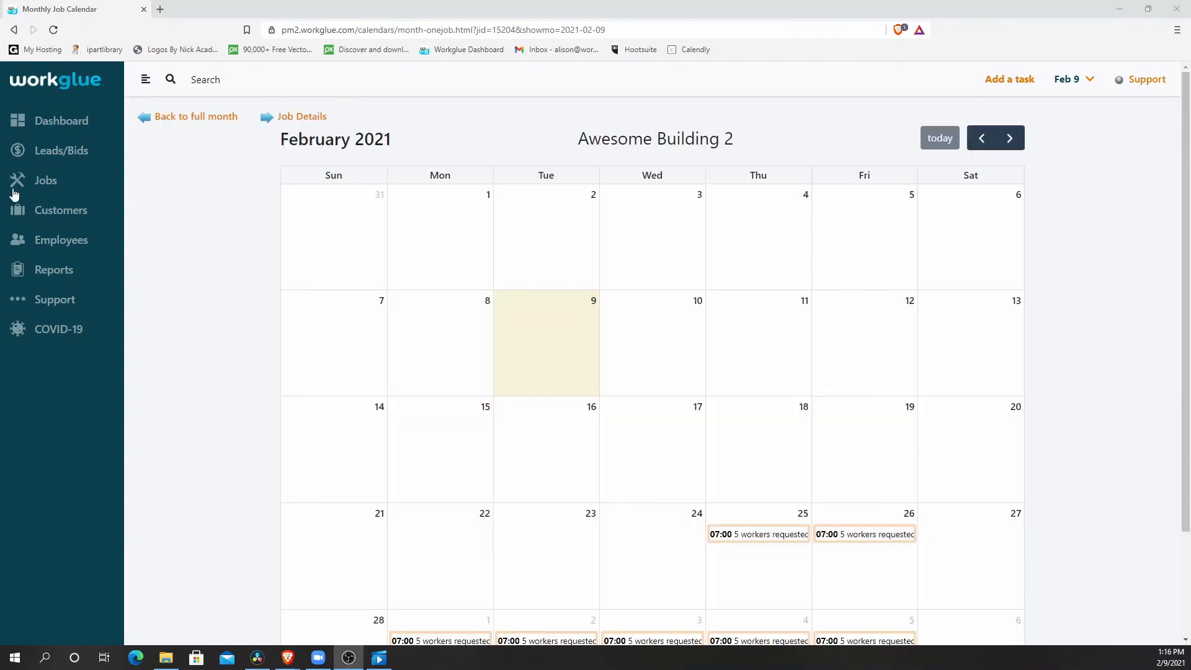
Open the list of leads and bids and sort it by job name
{"action": "left_click", "coordinate": [49, 152]}
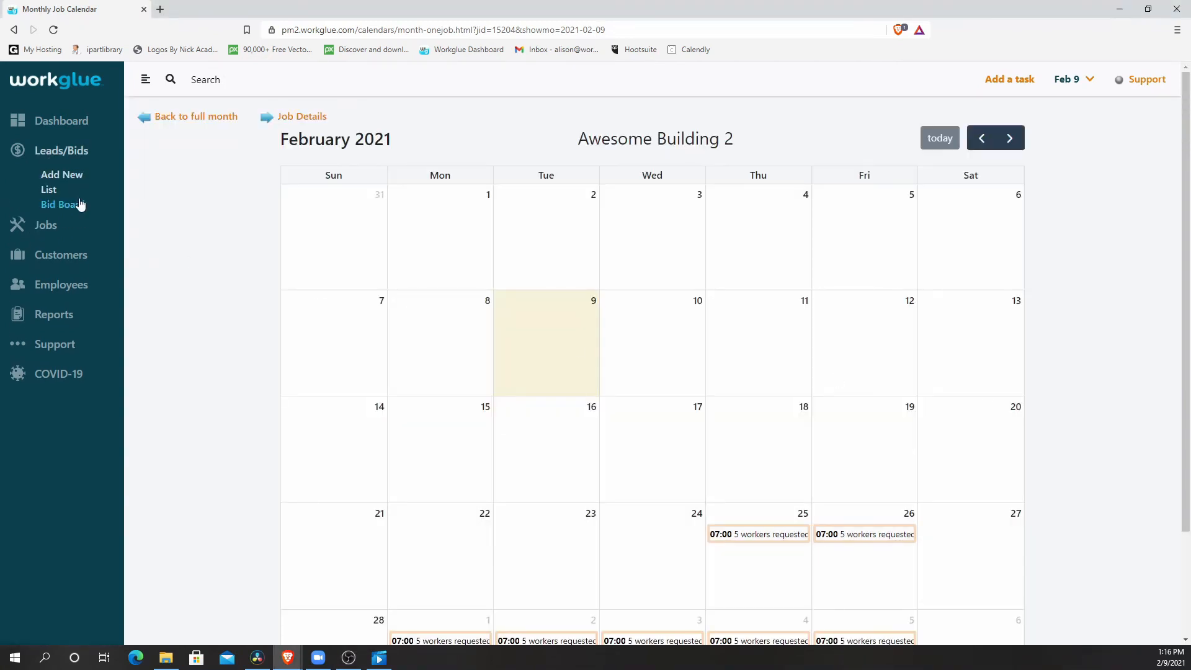
{"action": "left_click", "coordinate": [53, 191]}
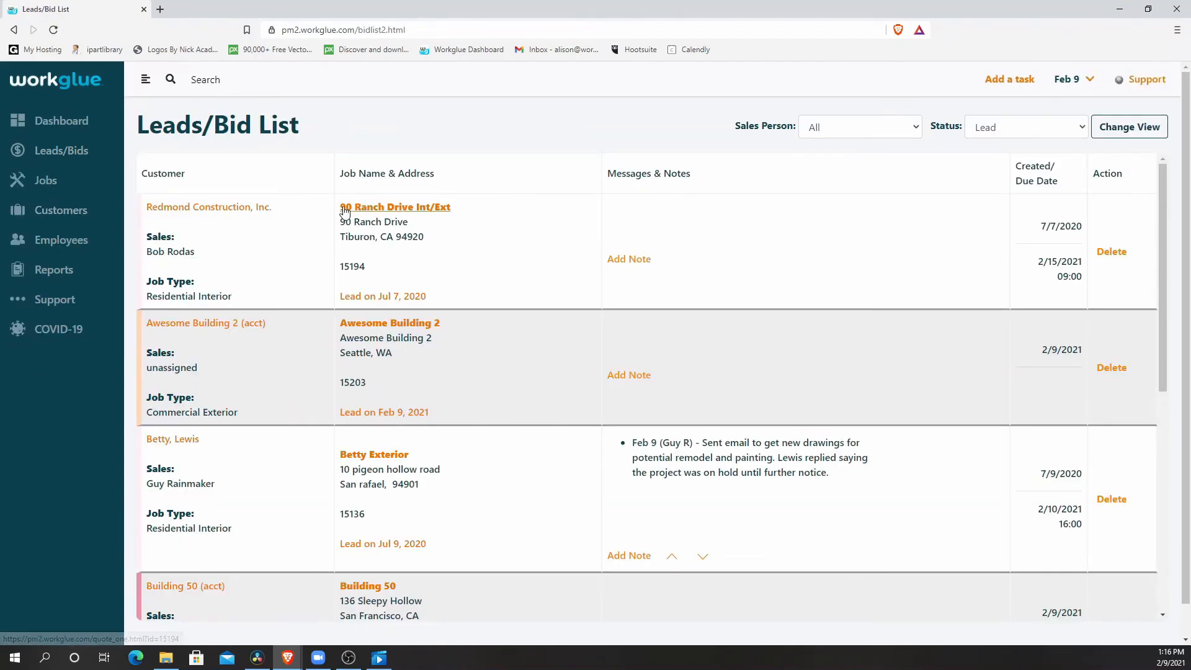
{"action": "left_click", "coordinate": [390, 173]}
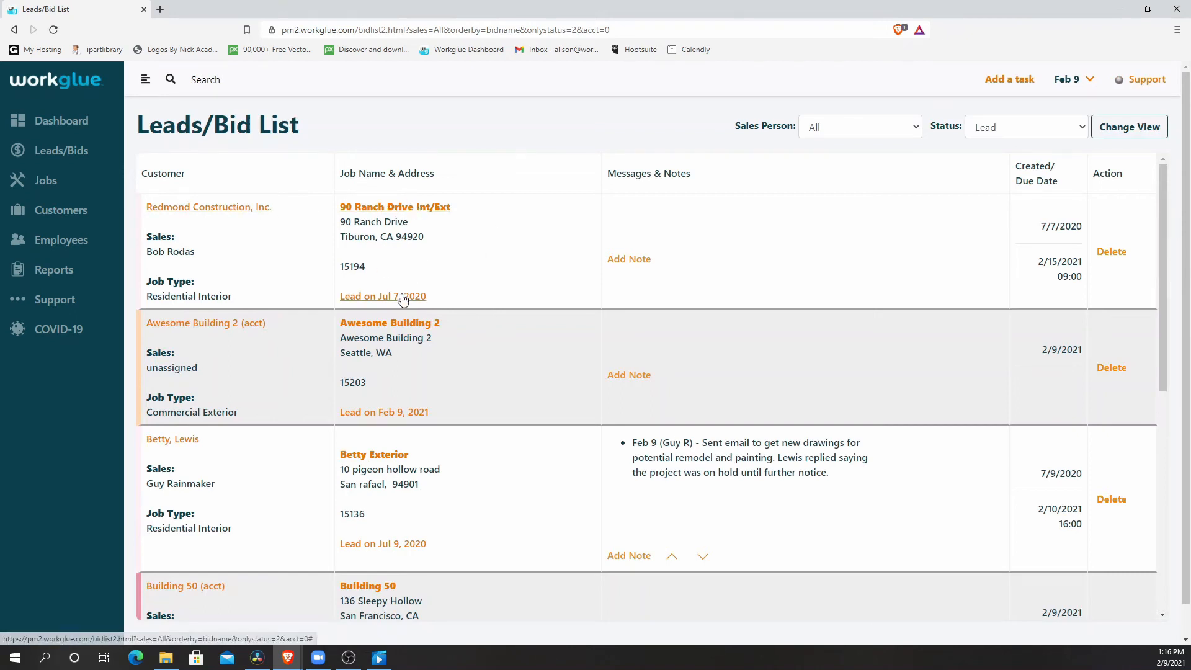
Filter the Leads/Bid List to all sales persons and the Lead status
{"action": "left_click", "coordinate": [917, 129]}
{"action": "left_click", "coordinate": [917, 130]}
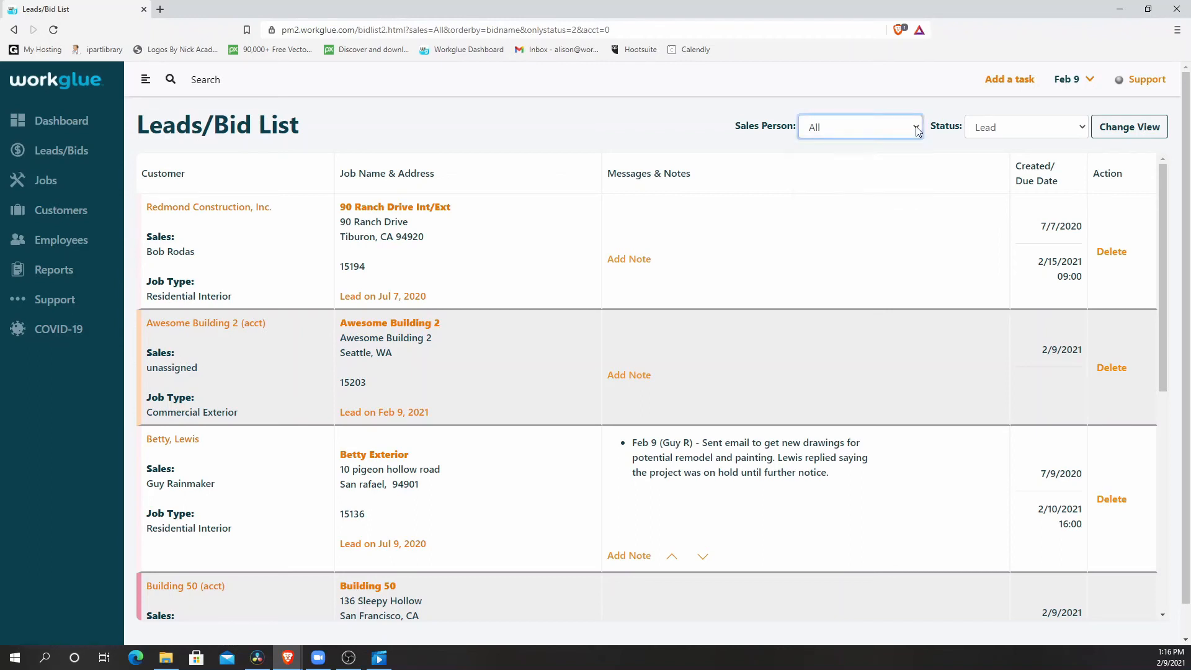
{"action": "left_click", "coordinate": [1082, 130]}
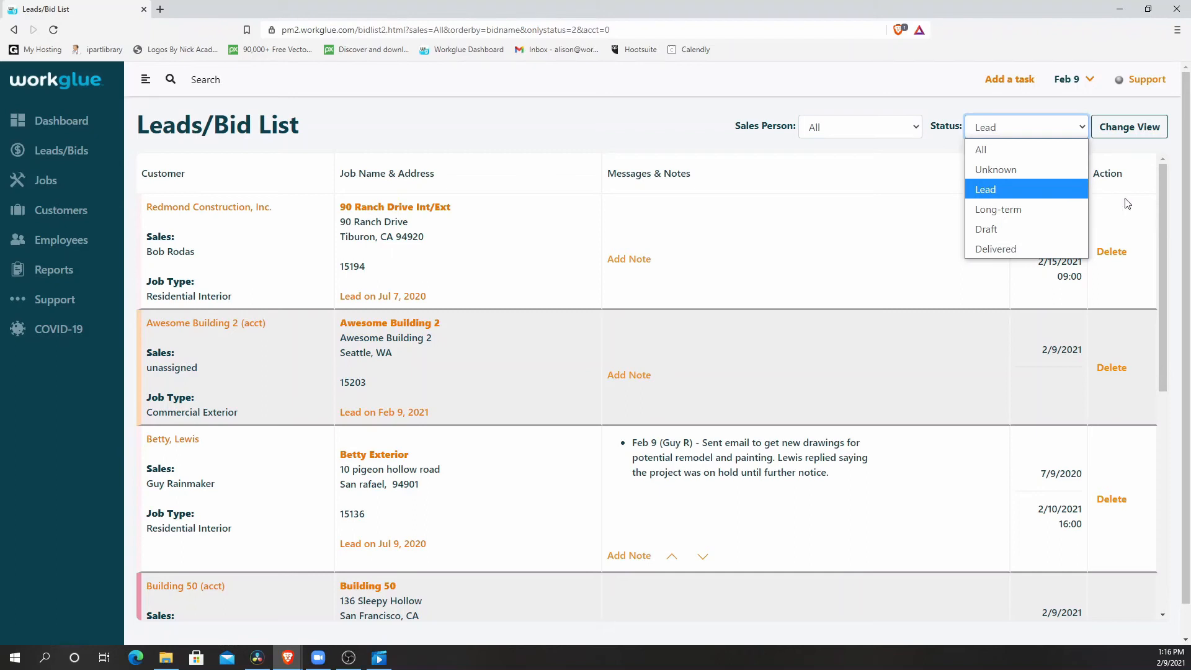
{"action": "left_click", "coordinate": [1149, 131]}
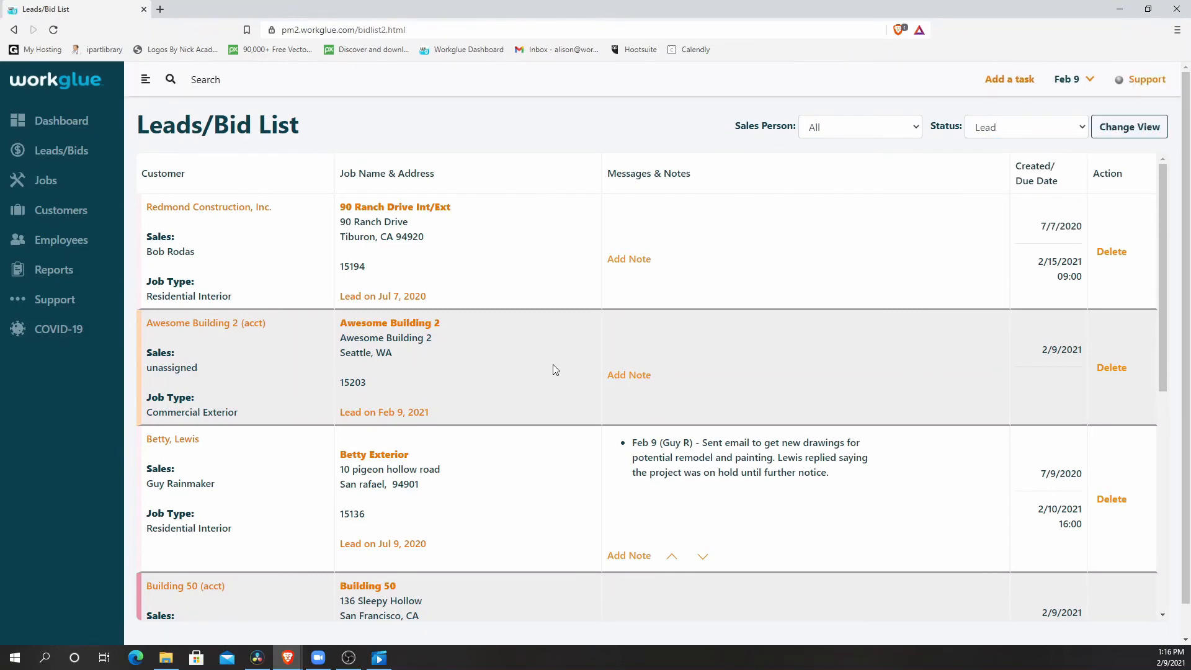
Check the status choices and the new message form for the Redmond Construction, Inc. lead, closing both without saving
{"action": "left_click", "coordinate": [409, 297]}
{"action": "left_click", "coordinate": [645, 357]}
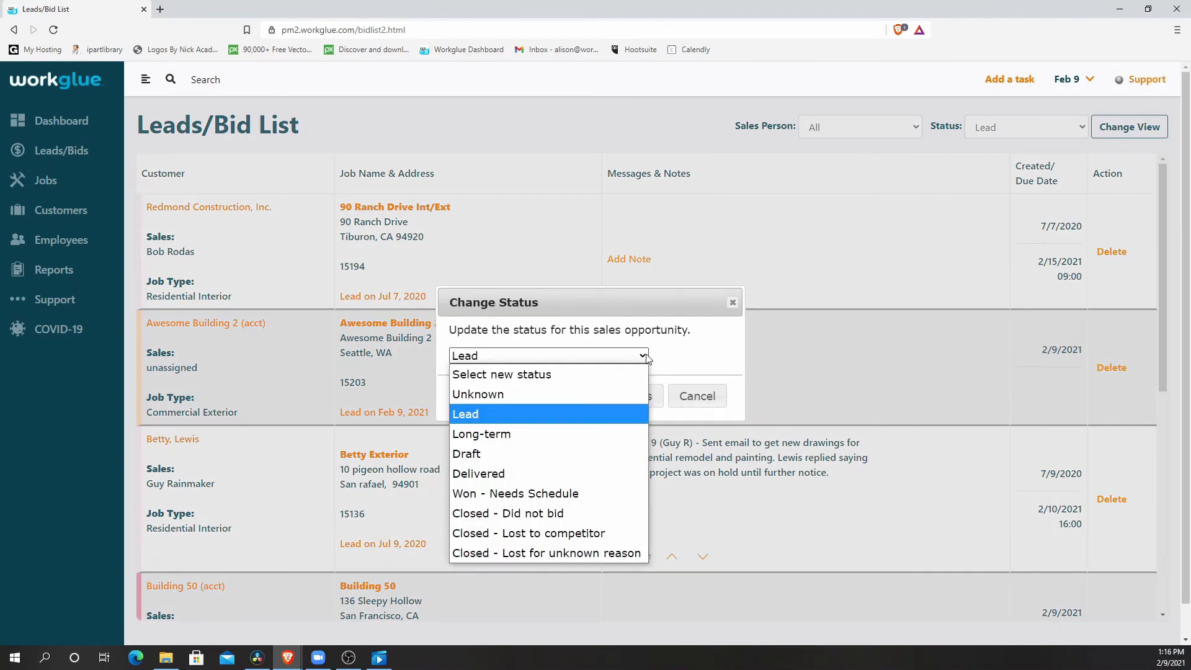
{"action": "left_click", "coordinate": [645, 358]}
{"action": "left_click", "coordinate": [732, 303]}
{"action": "left_click", "coordinate": [643, 260]}
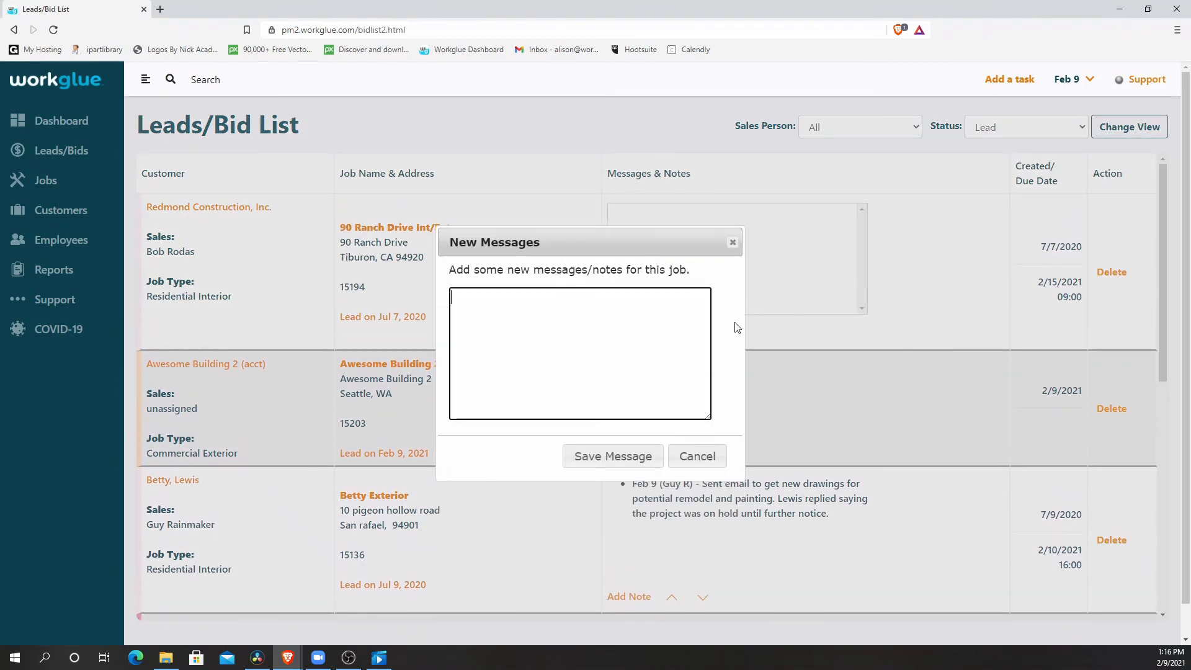
{"action": "left_click", "coordinate": [733, 242]}
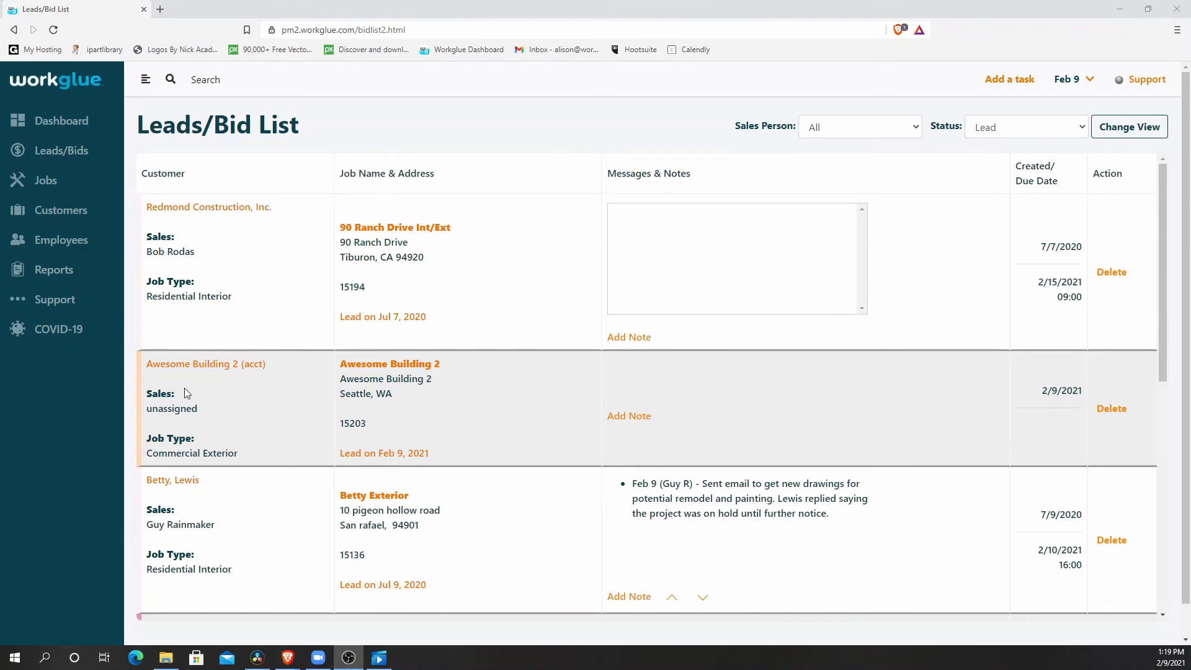
Open the Bid Board for leads and bids
{"action": "left_click", "coordinate": [163, 441]}
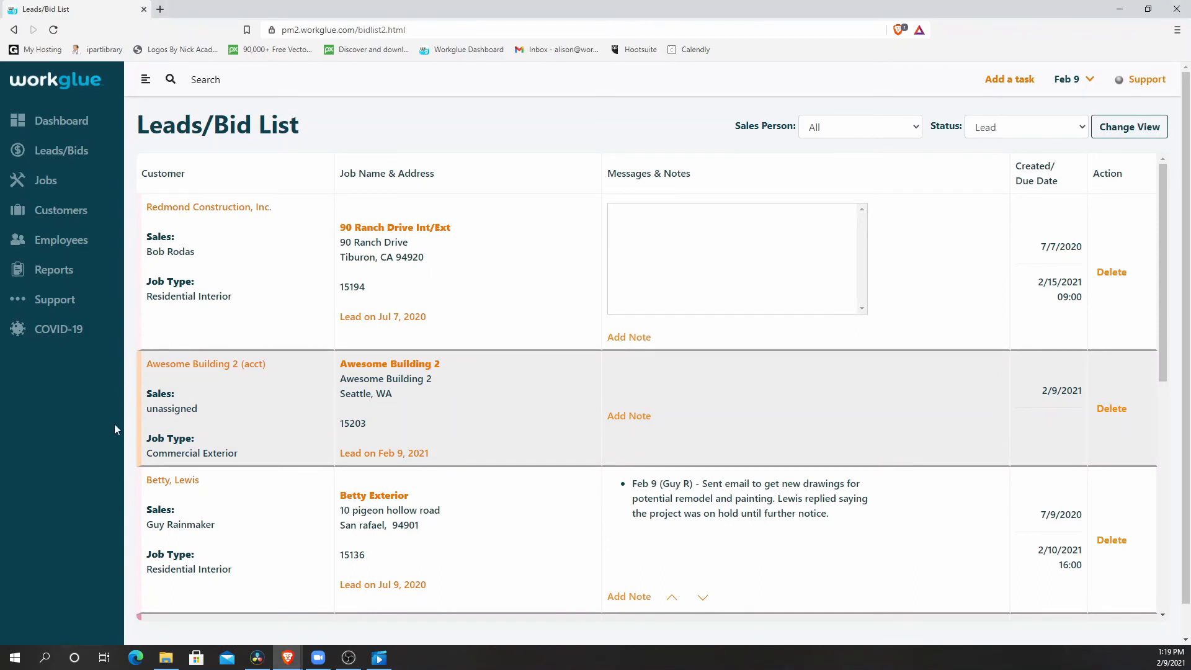
{"action": "left_click", "coordinate": [55, 299]}
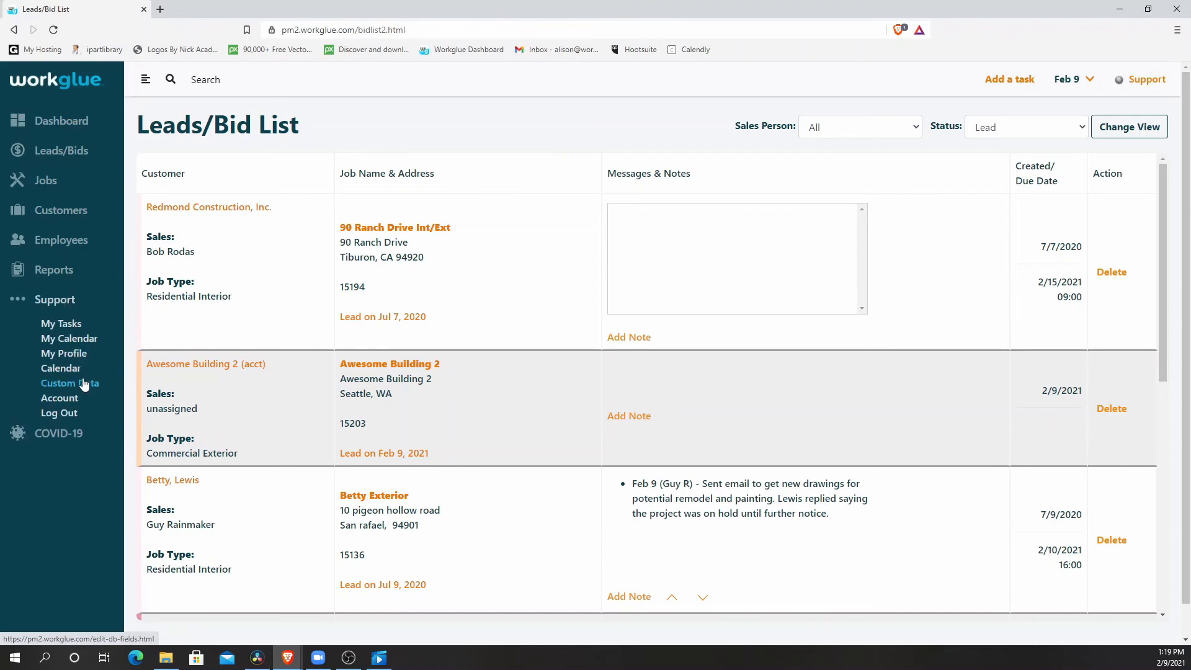
{"action": "left_click", "coordinate": [79, 153]}
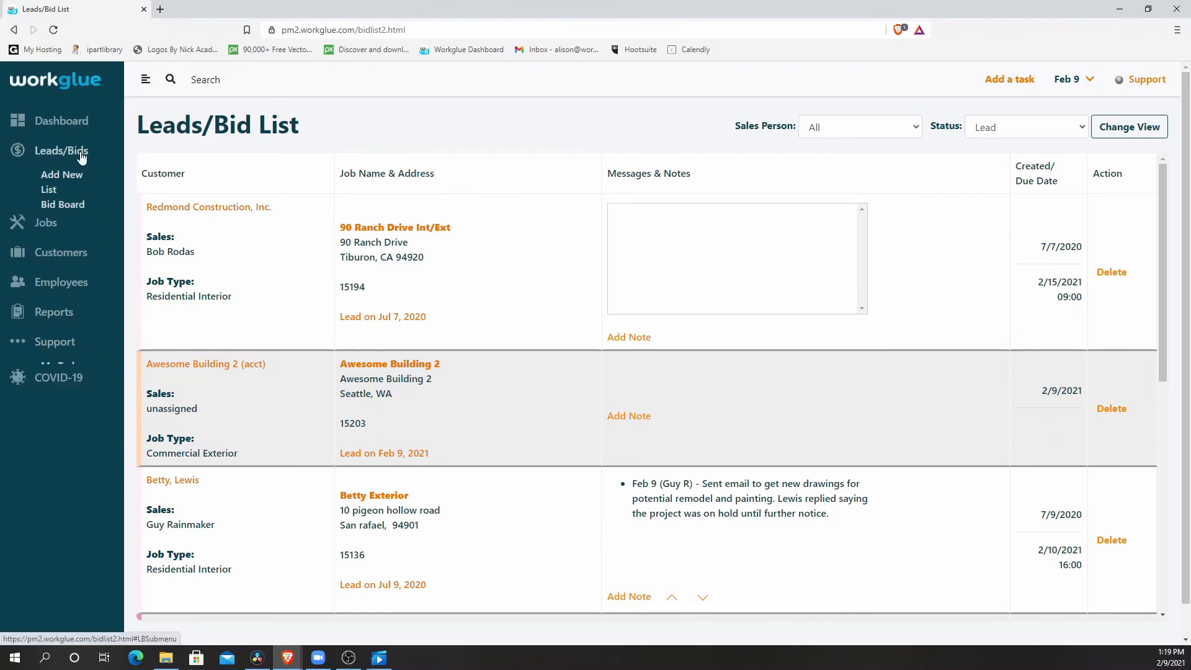
{"action": "left_click", "coordinate": [68, 205]}
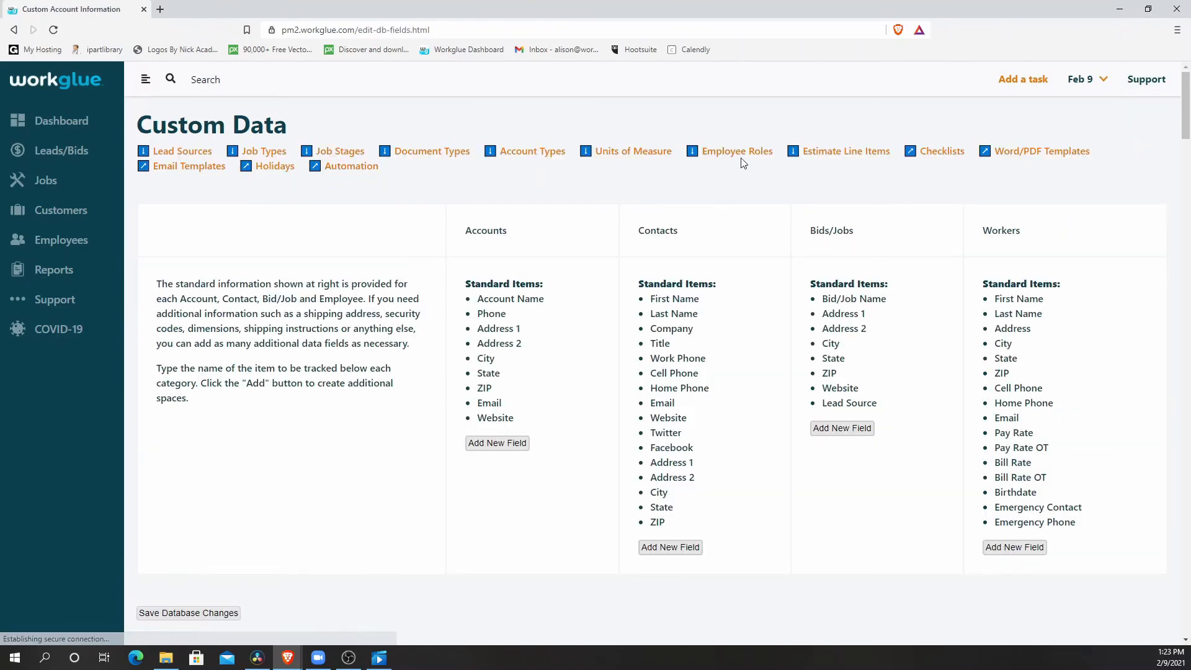
Review the Sales employee role's access permissions, and view the Job Stages section of the custom data
{"action": "left_click", "coordinate": [740, 150]}
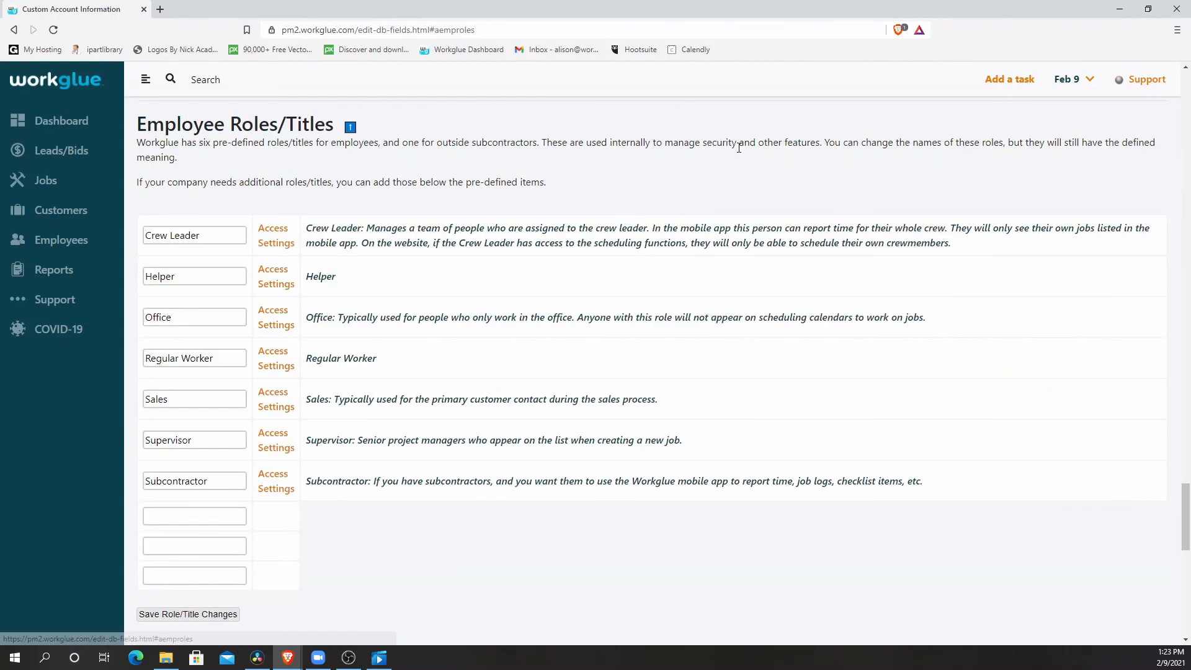
{"action": "left_click", "coordinate": [269, 407]}
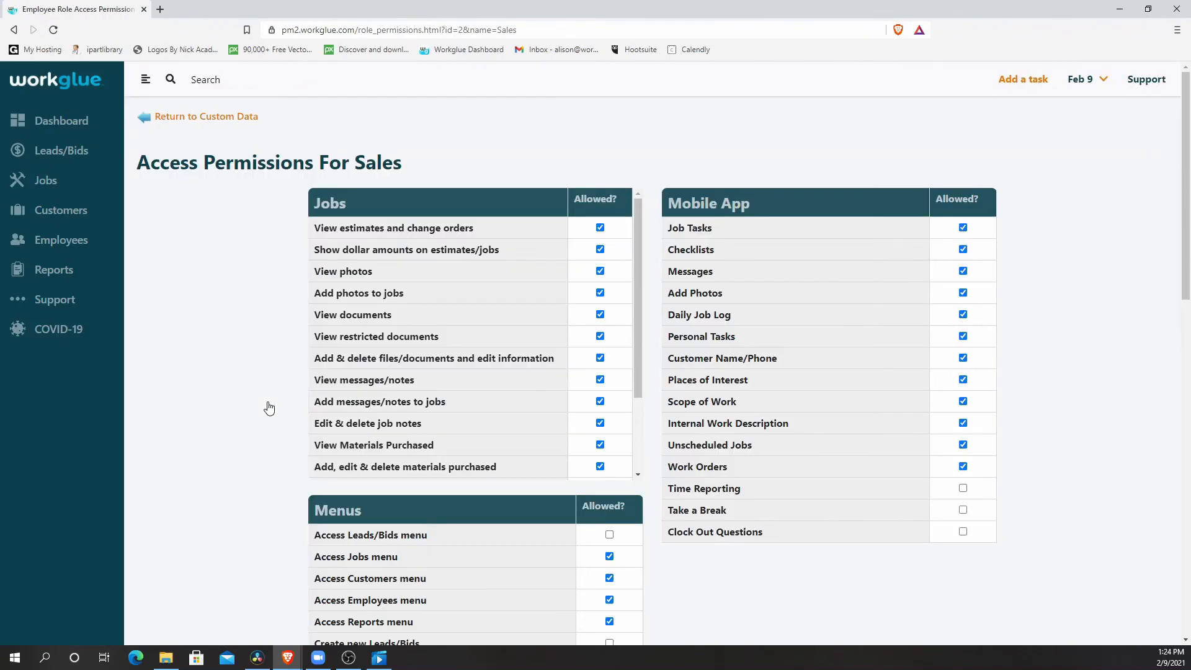
{"action": "scroll", "coordinate": [497, 406], "scroll_direction": "down", "scroll_amount": 2}
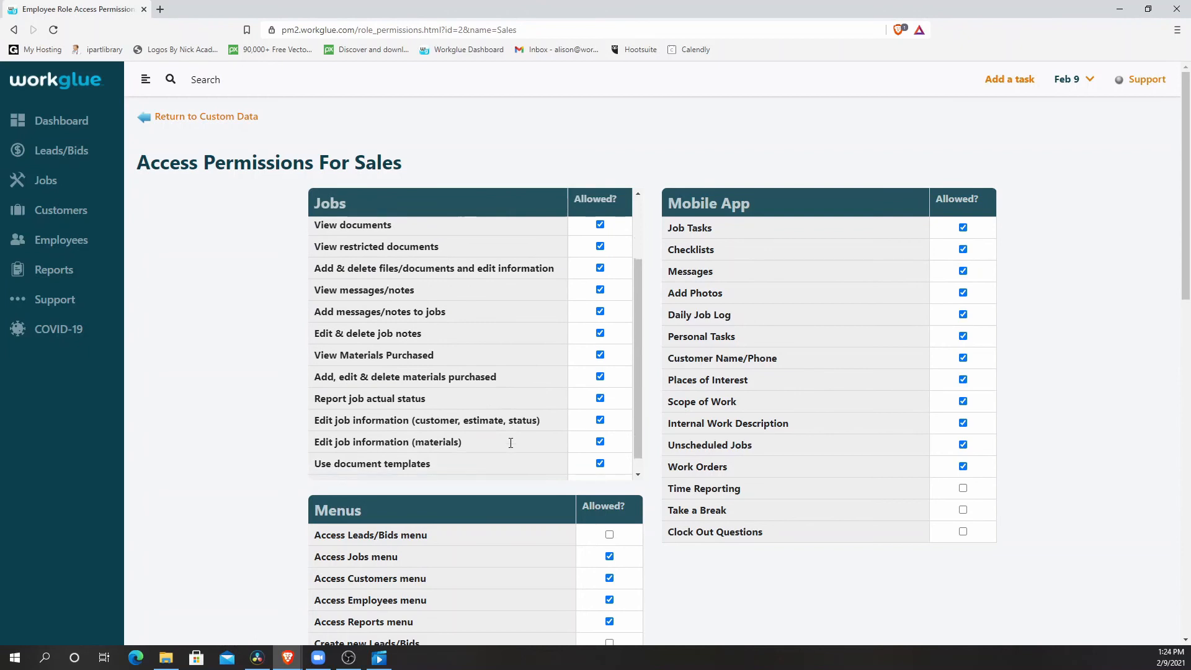
{"action": "left_click", "coordinate": [349, 131]}
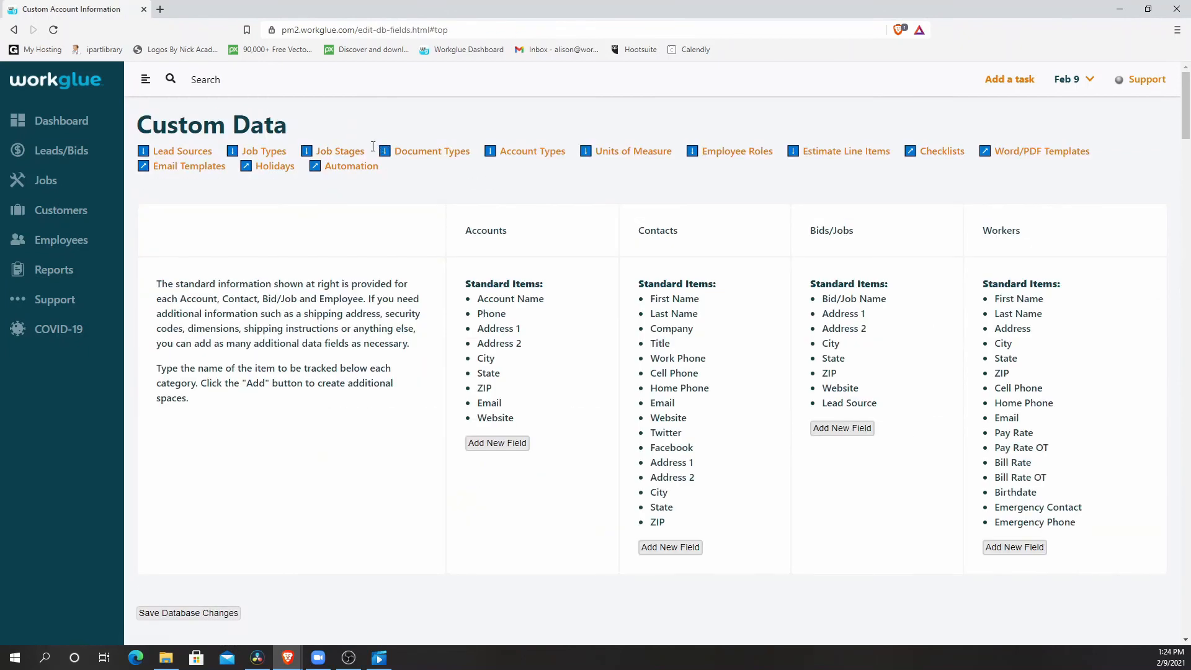
{"action": "left_click", "coordinate": [342, 153]}
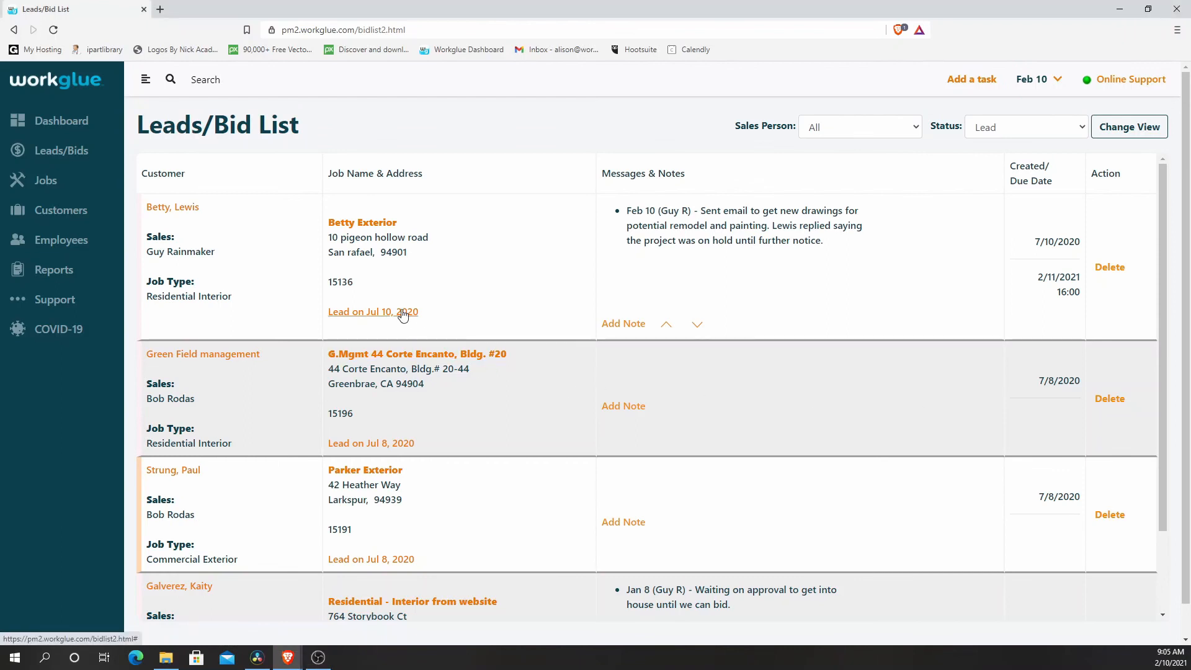
Change the status of the first lead in the list to Closed - Did not bid and open its customer's account details
{"action": "left_click", "coordinate": [401, 311]}
{"action": "left_click", "coordinate": [640, 356]}
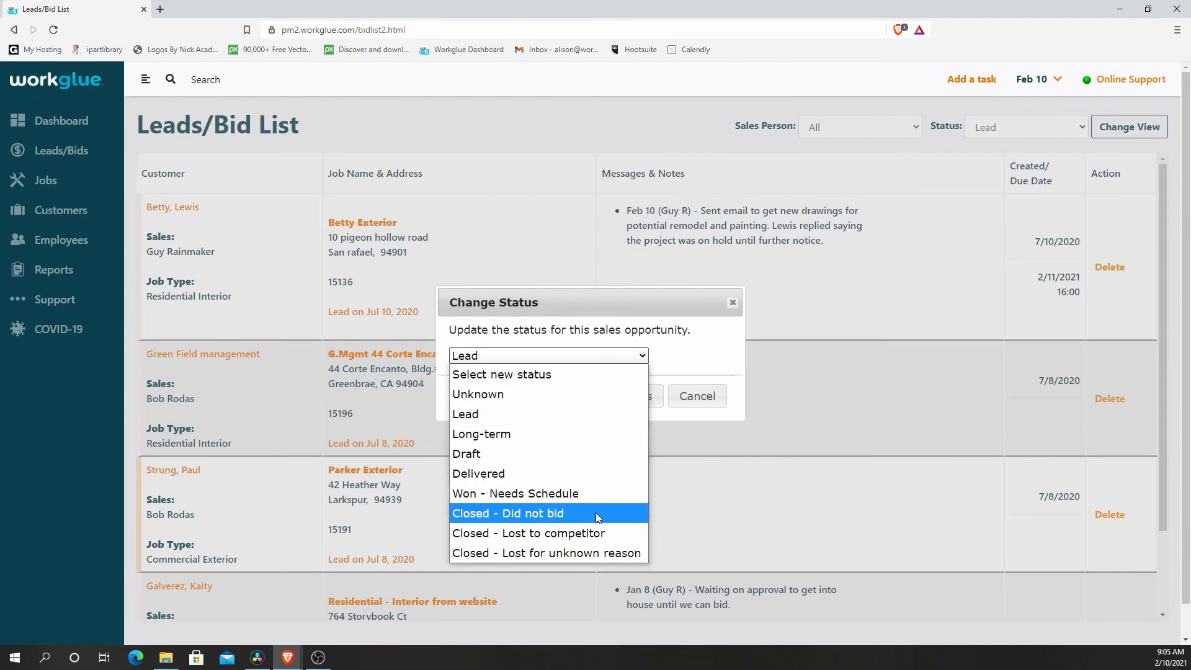
{"action": "left_click", "coordinate": [595, 512]}
{"action": "left_click", "coordinate": [630, 400]}
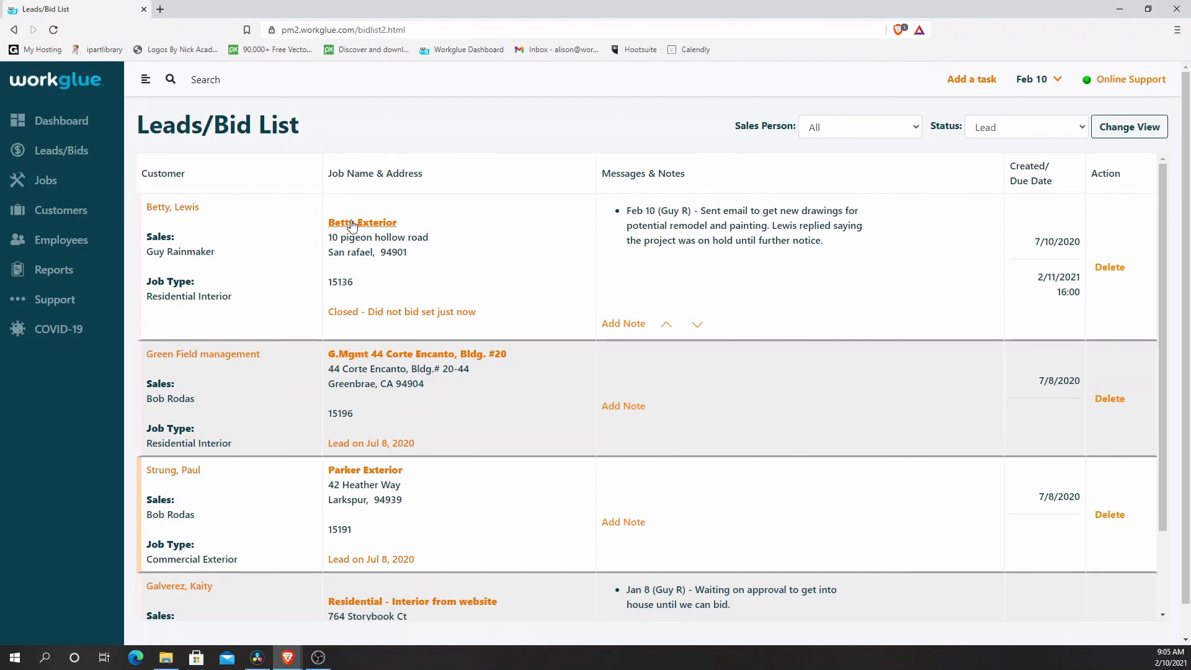
{"action": "left_click", "coordinate": [192, 209]}
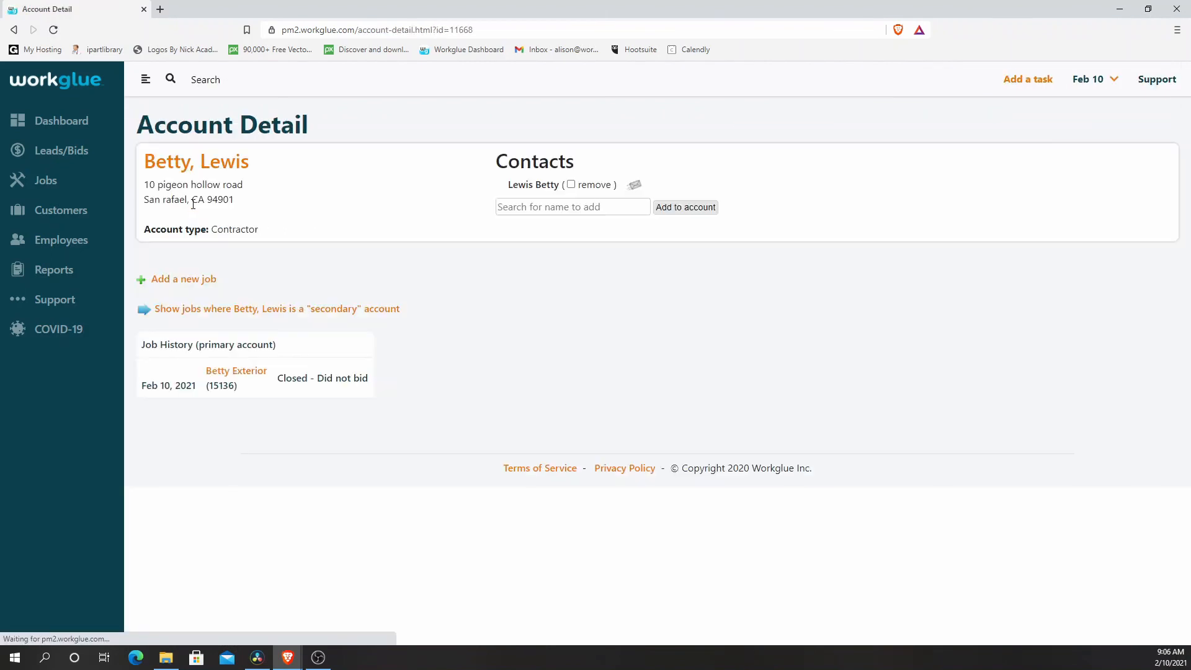